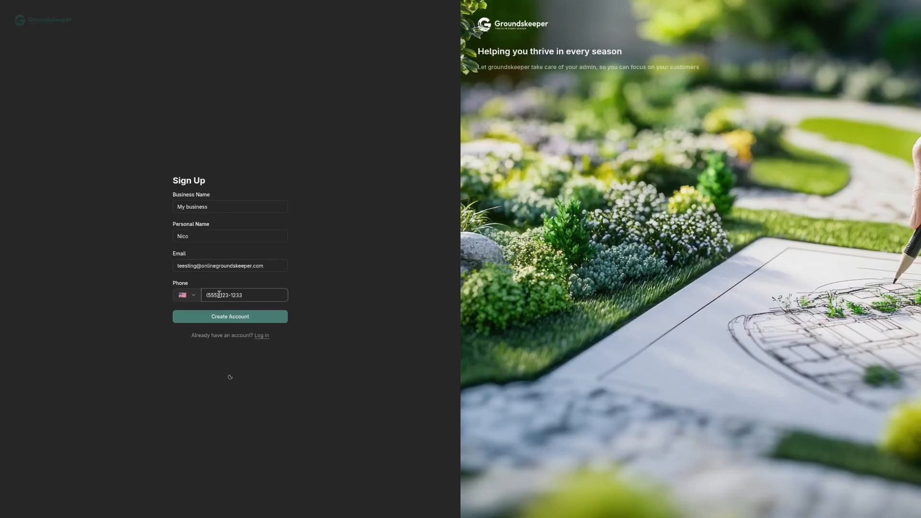
Create the account from the completed sign-up form and start the business setup
click(221, 318)
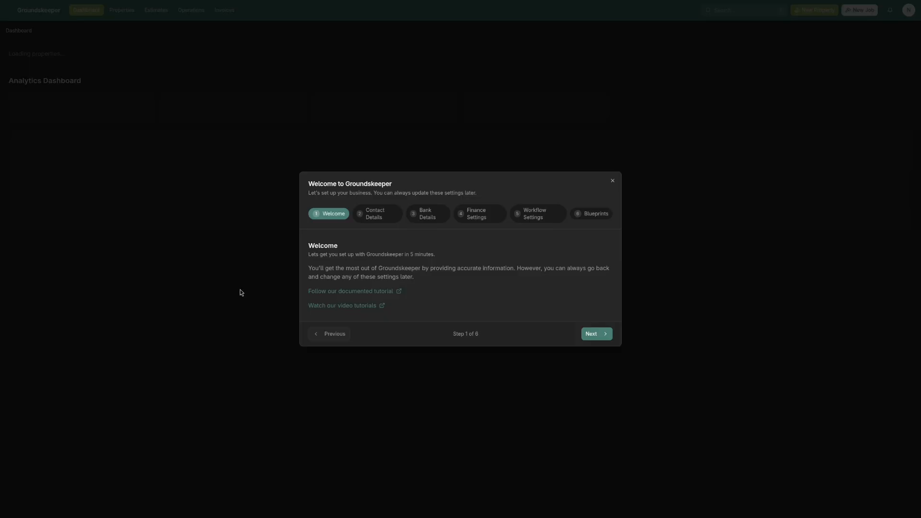
click(597, 334)
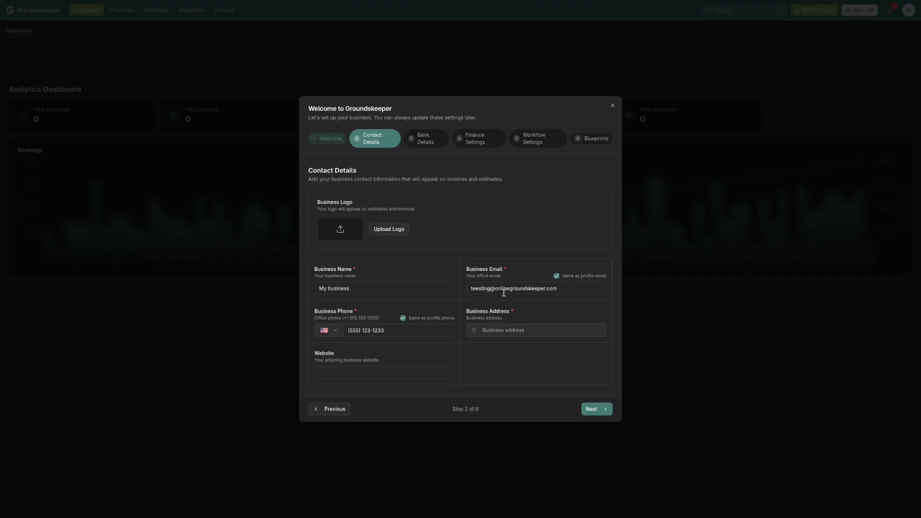
Fill in the business address in the contact details, using the matching Amherst suggestion, and continue the setup
click(532, 331)
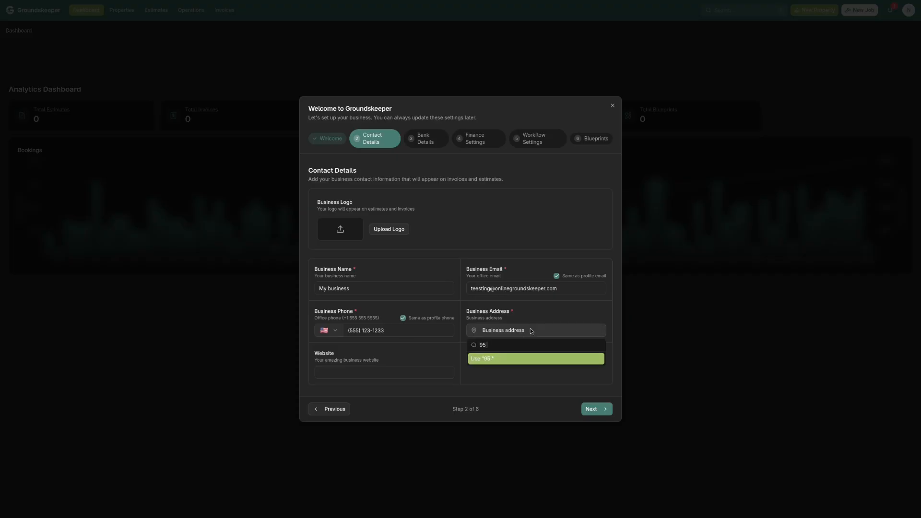
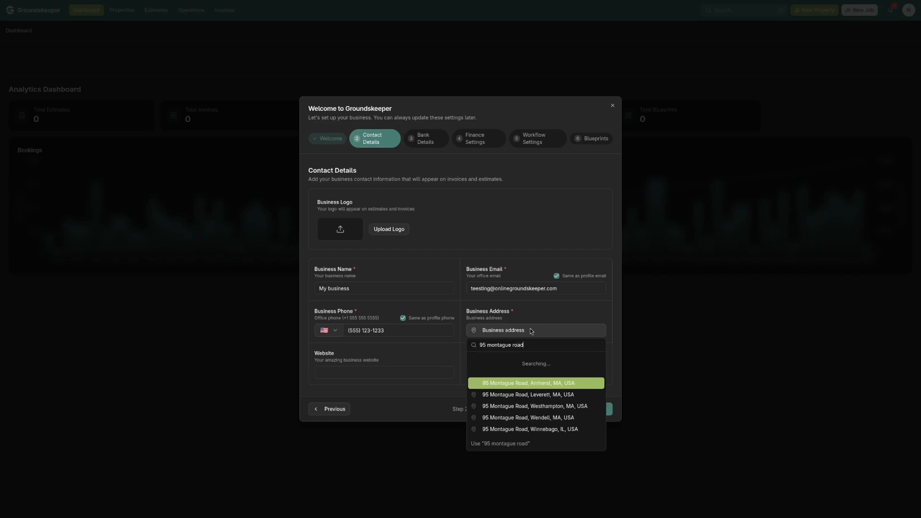
click(541, 361)
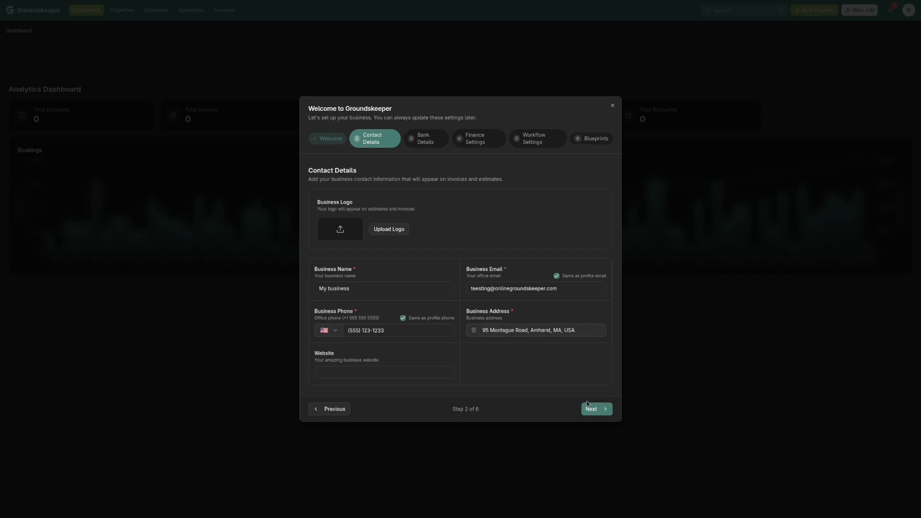
click(595, 410)
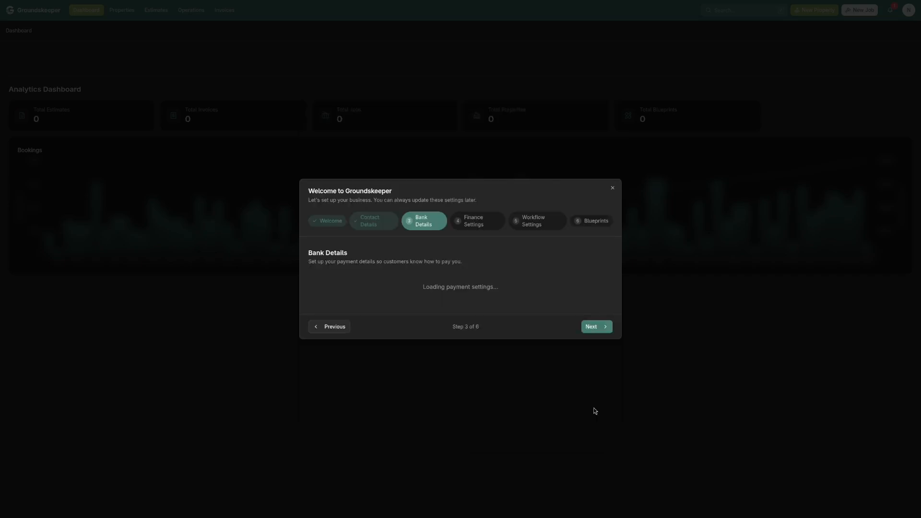
Complete the bank details, reusing the contact address and email for billing and entering the account number and routing number
click(549, 264)
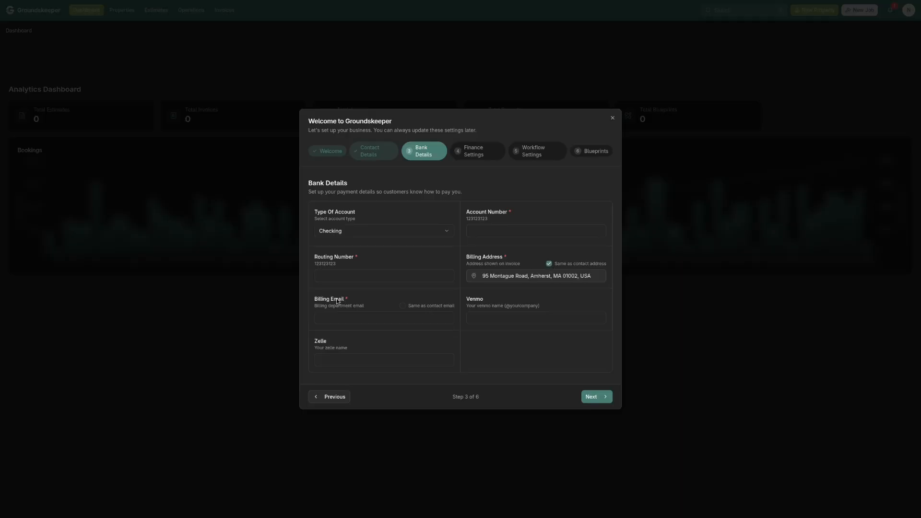
click(404, 306)
click(506, 230)
text(555)
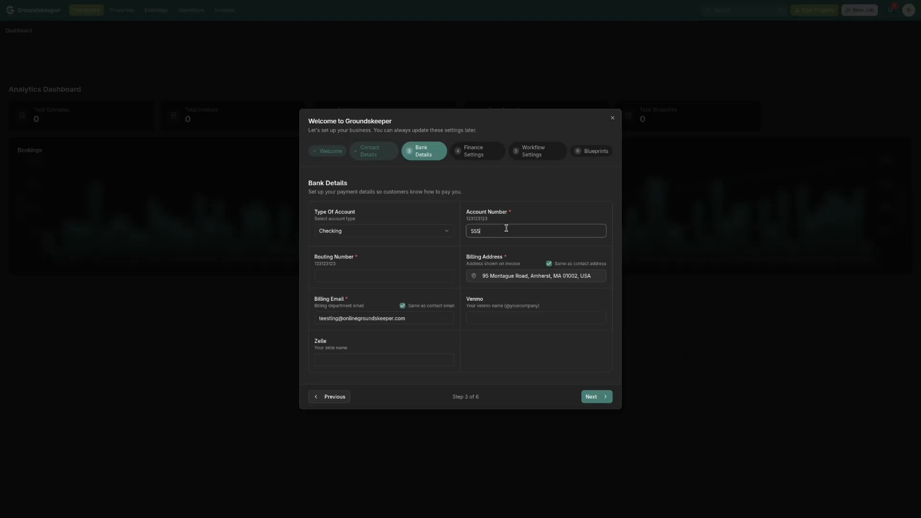
text(213)
click(430, 278)
text(555)
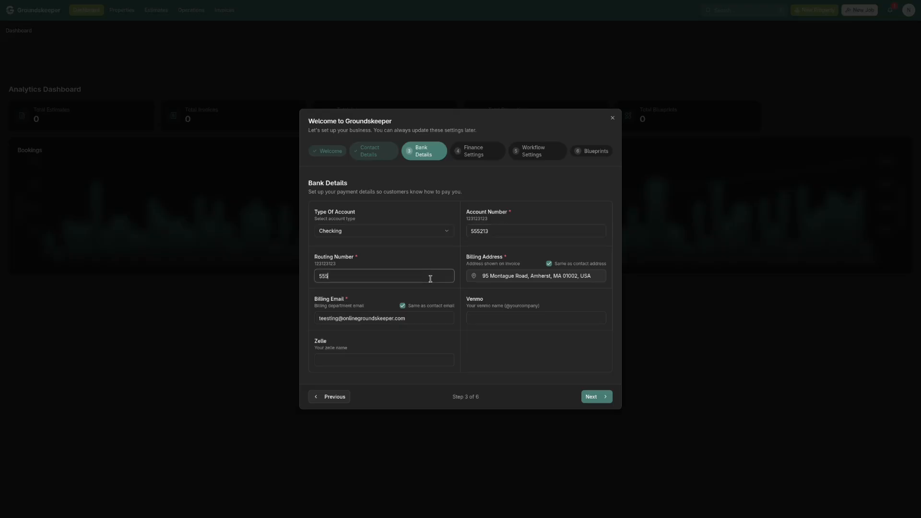
text(123)
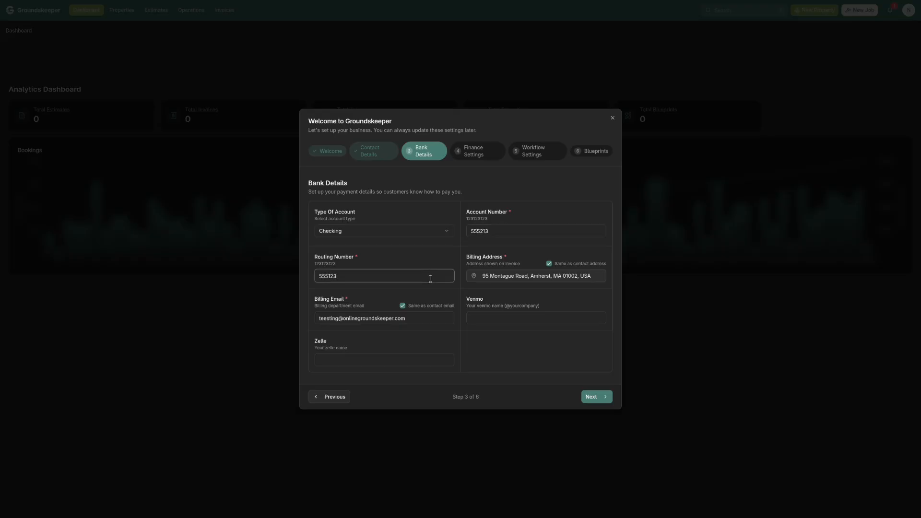
click(590, 397)
Choose US Dollar as the currency and set the hourly labor cost to 28 and labor price to 55
click(403, 233)
click(357, 263)
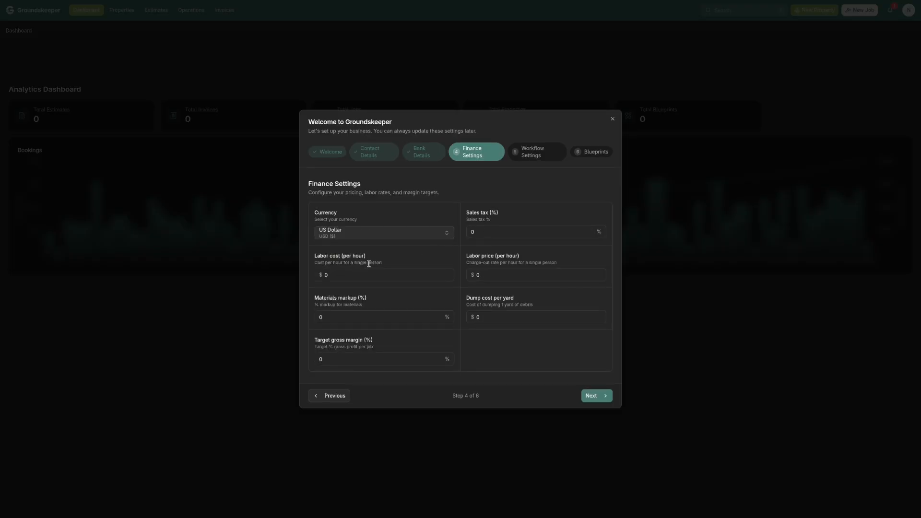
click(383, 273)
text(28)
key(Tab)
text(55)
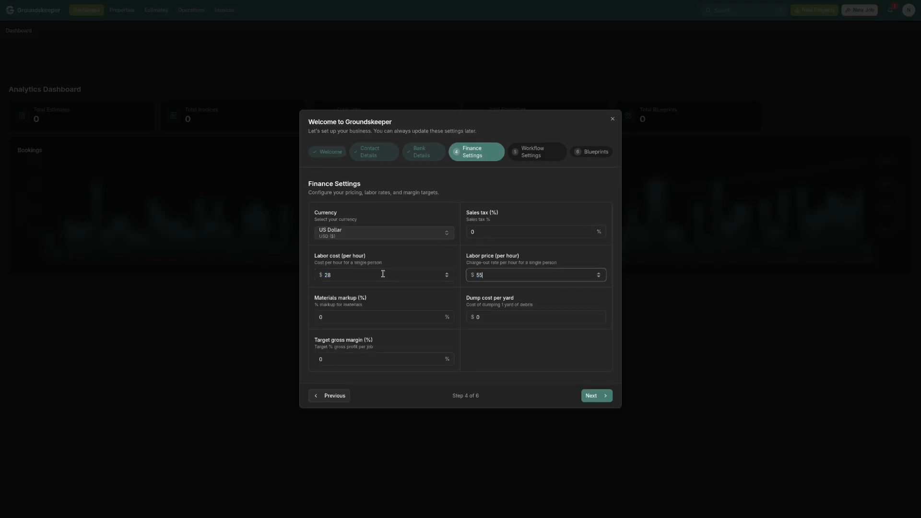
Set materials markup to 50%, dump cost per yard to $12.99, target gross margin to 500% and sales tax to 6.25%, and continue
click(351, 319)
text(50)
key(Tab)
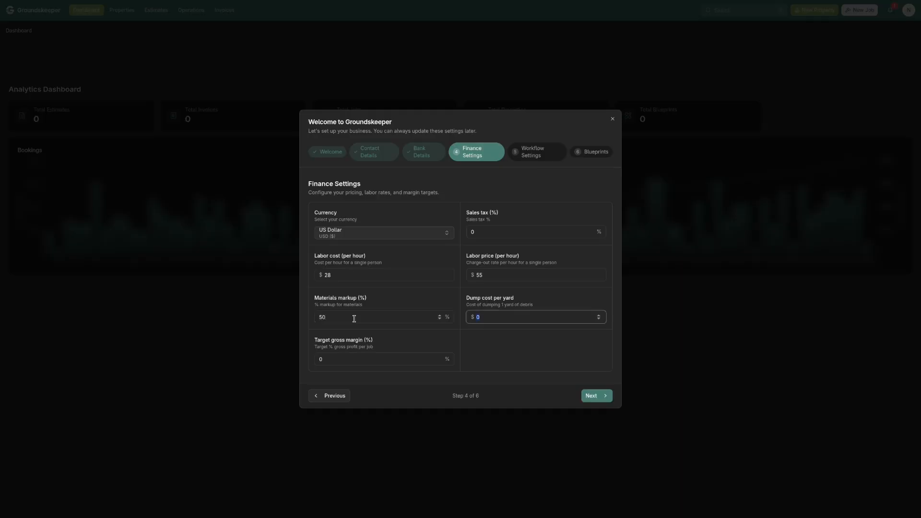
text(12.99)
click(329, 360)
text(500)
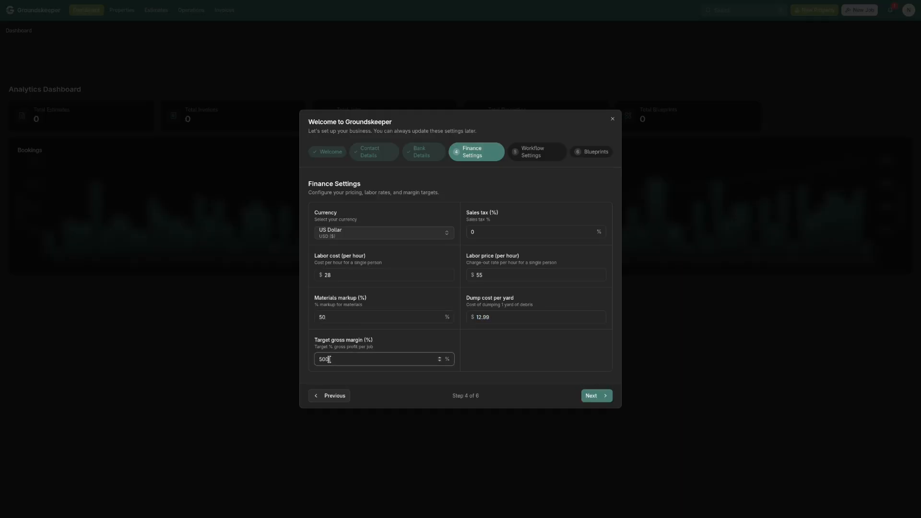
click(499, 232)
text(6.25)
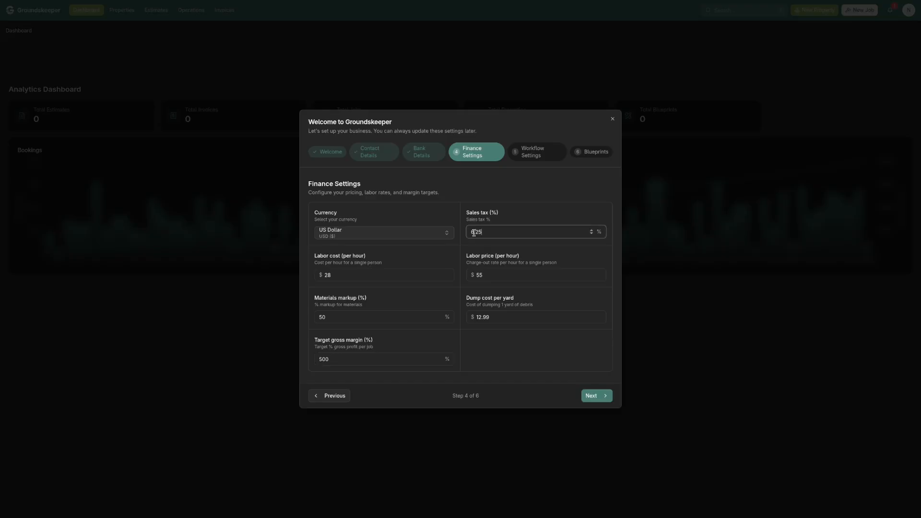
click(595, 396)
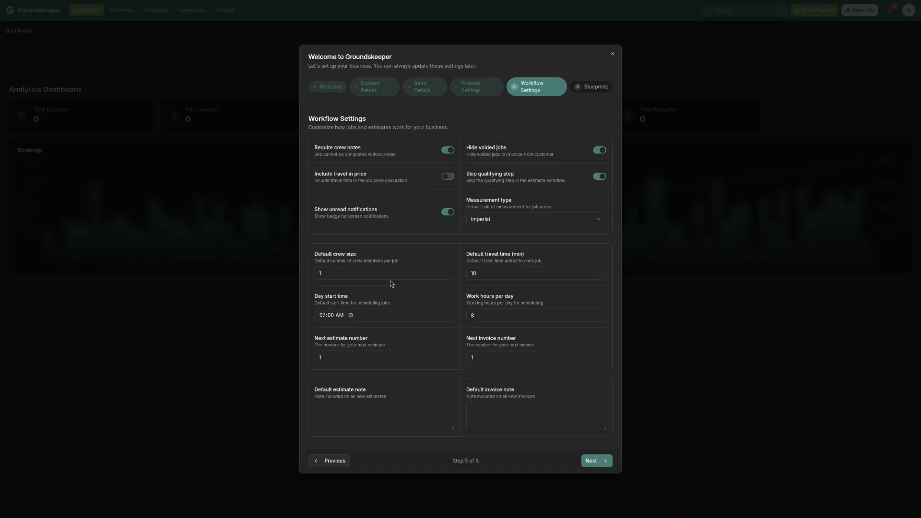
Accept the default workflow settings and finish the setup to move on to blueprints
click(591, 461)
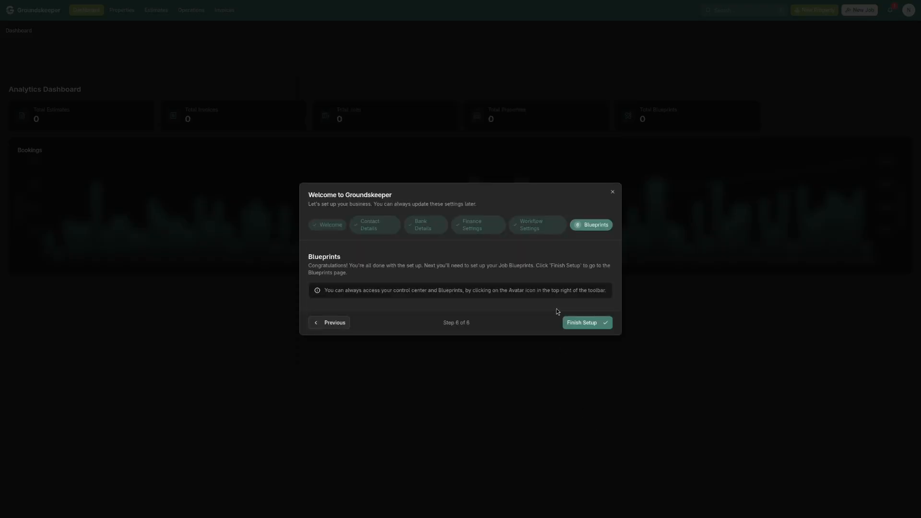
click(577, 324)
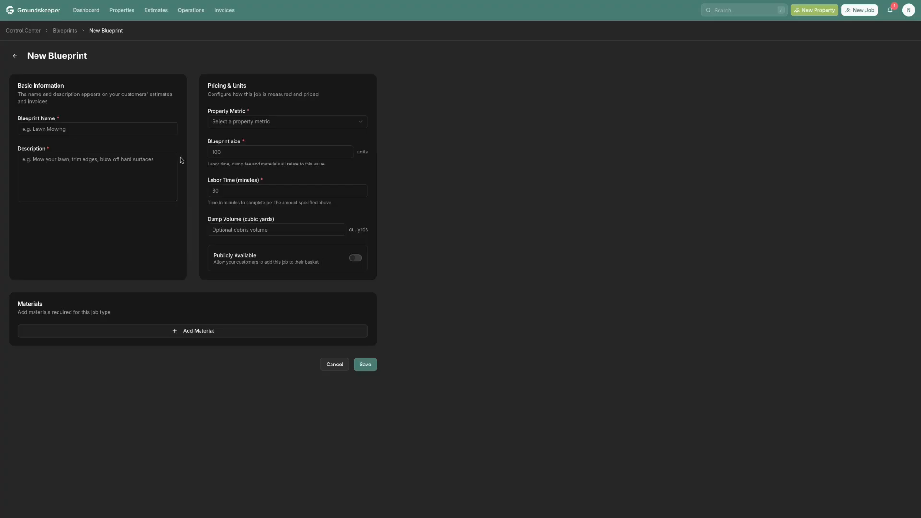
Name the new blueprint "Lawn Mowing" and describe it as mowing, edge trimming and blowing off hard surfaces, leaving the property looking pristine
click(69, 129)
text(Law)
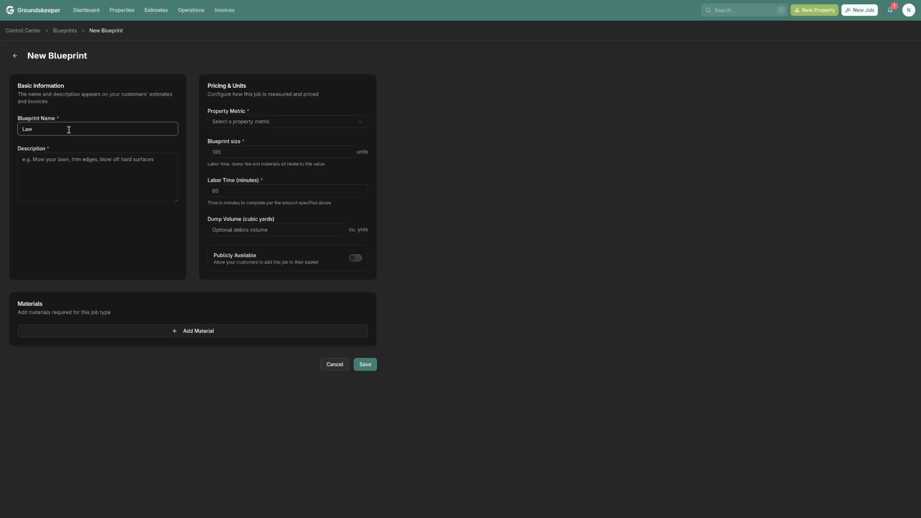
text(n Mowing)
key(Tab)
text(Mow )
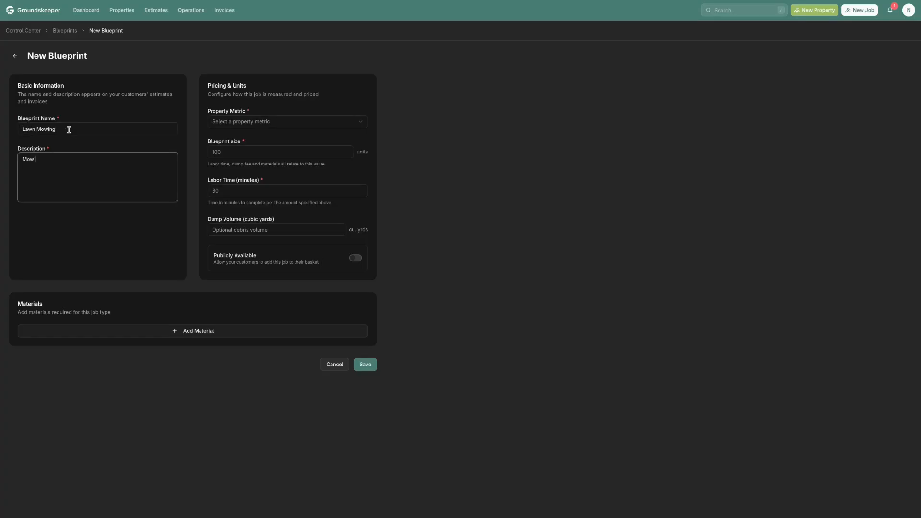
text(your lawn, trim the edges, blow off the hard surfaces, leaving your p)
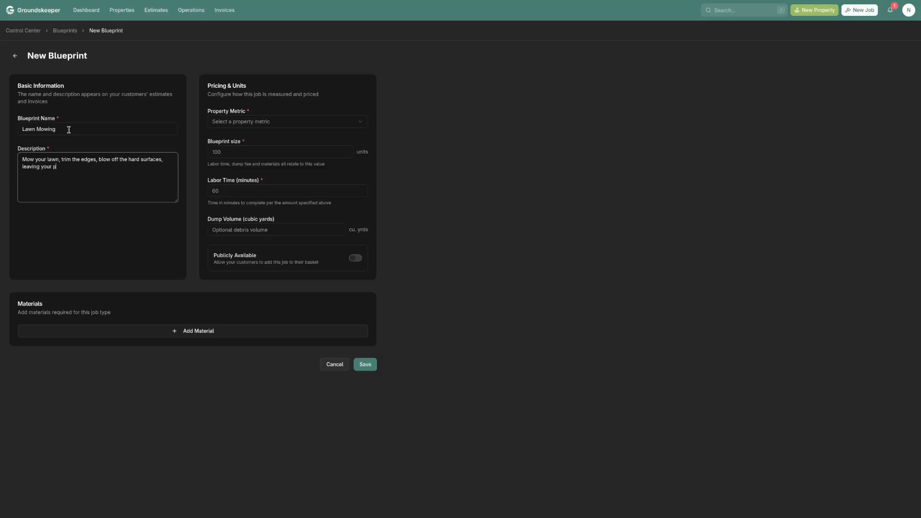
text(roperty looking pristine.)
Price the blueprint by Lawn Area with a size of 500 sq ft and 12 minutes of labor, and save it
click(294, 121)
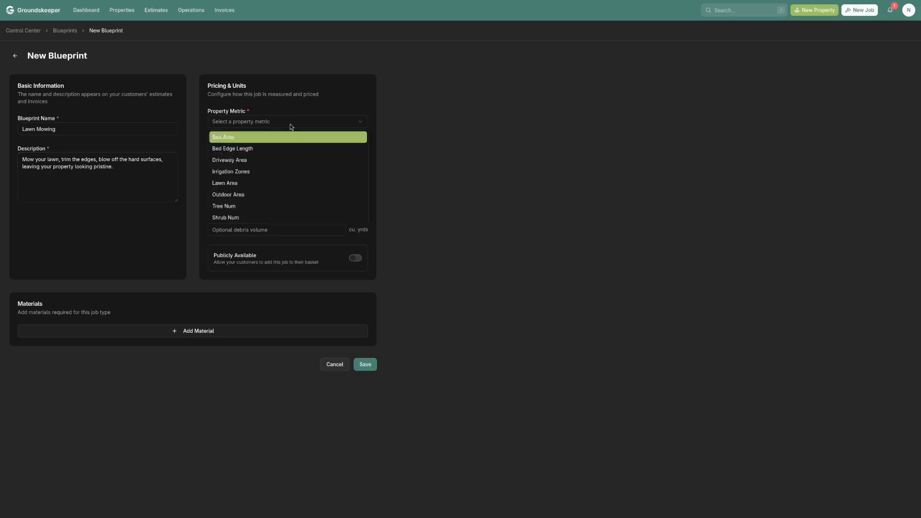
click(254, 184)
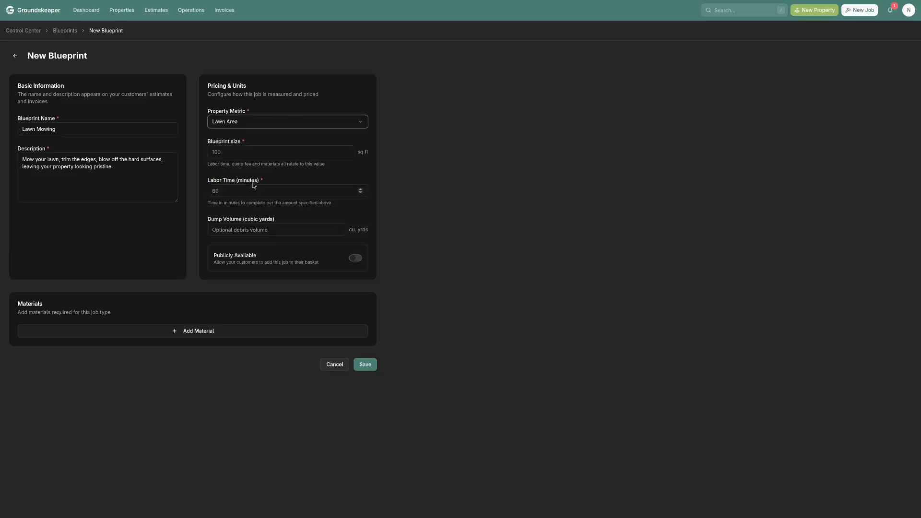
click(246, 151)
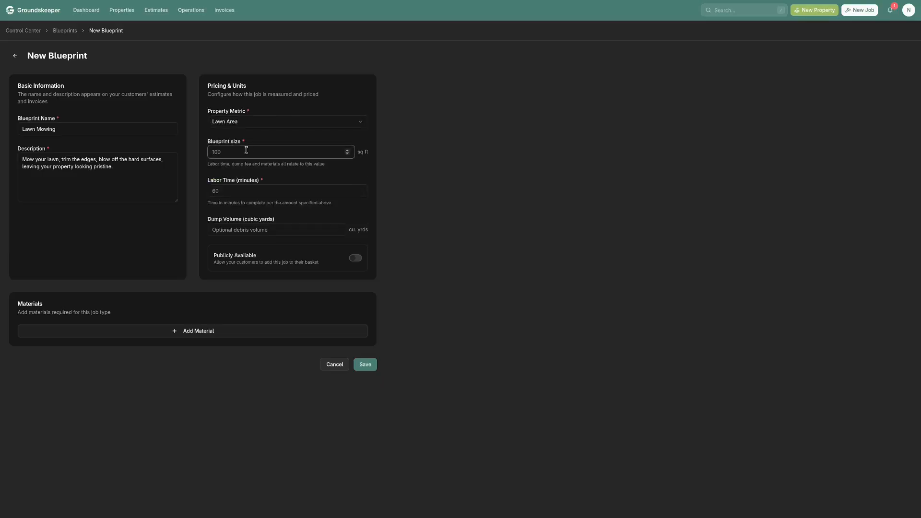
text(500)
click(235, 191)
text(12)
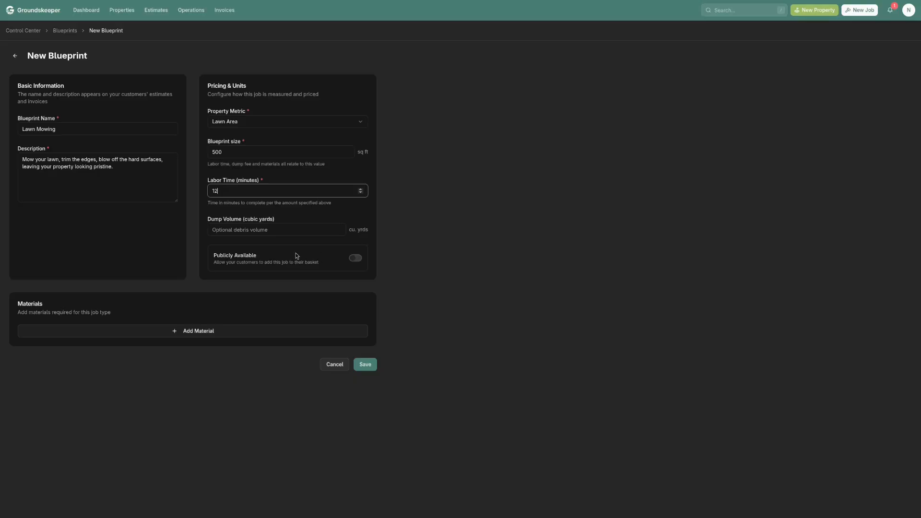
click(366, 366)
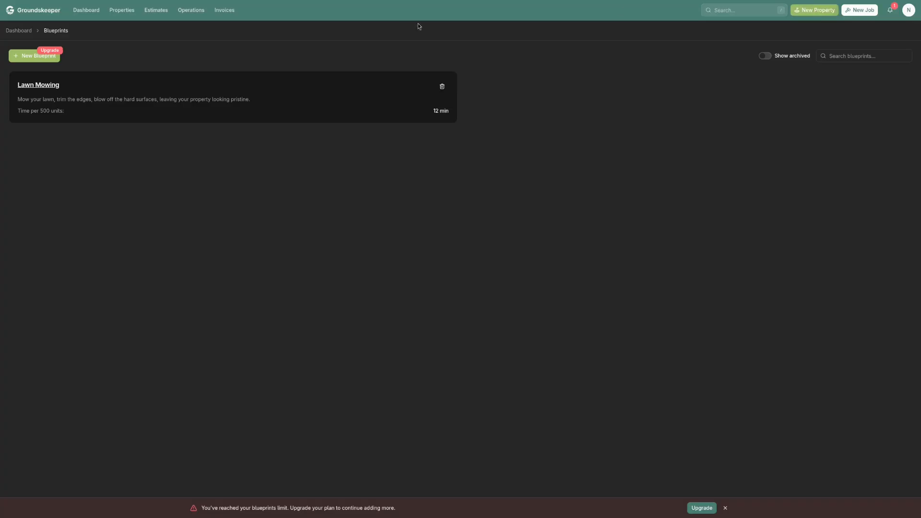
Start a new property from the dashboard and enter the customer's full name, email and phone number
click(86, 10)
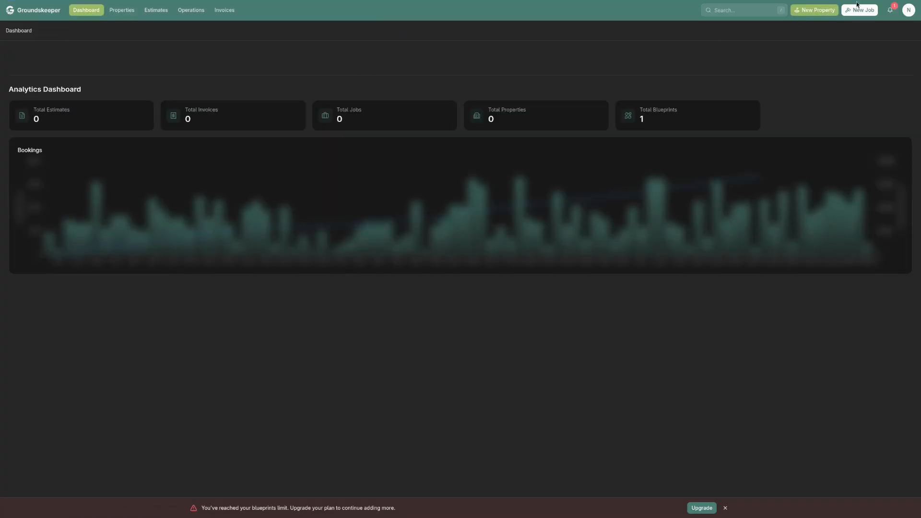
click(821, 11)
click(776, 46)
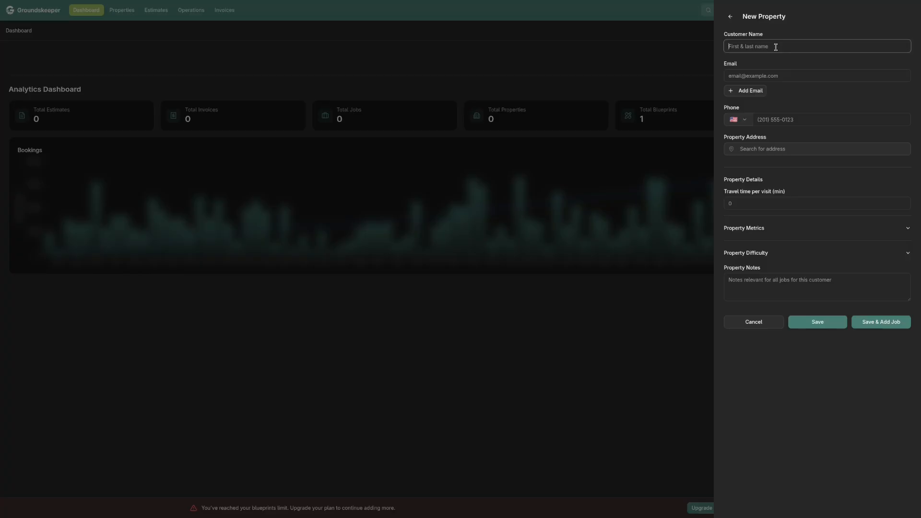
key(Tab)
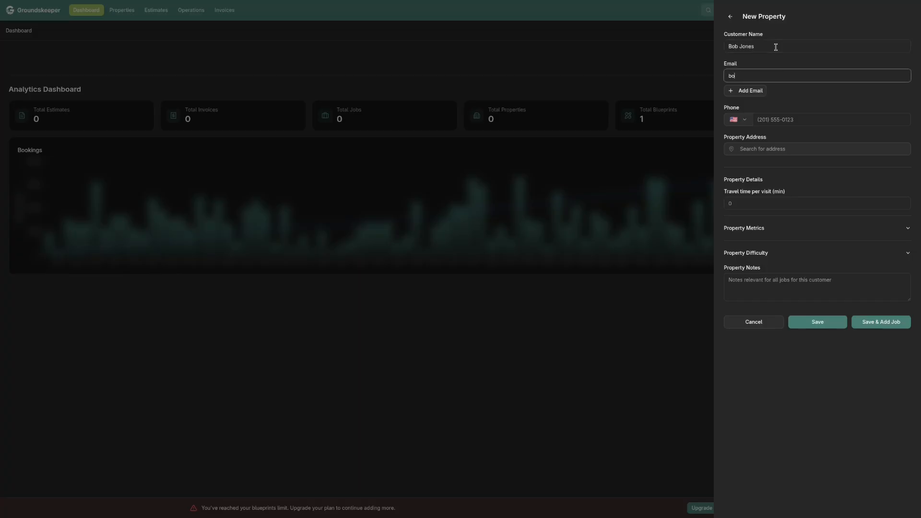
key(Tab)
key(Tab)
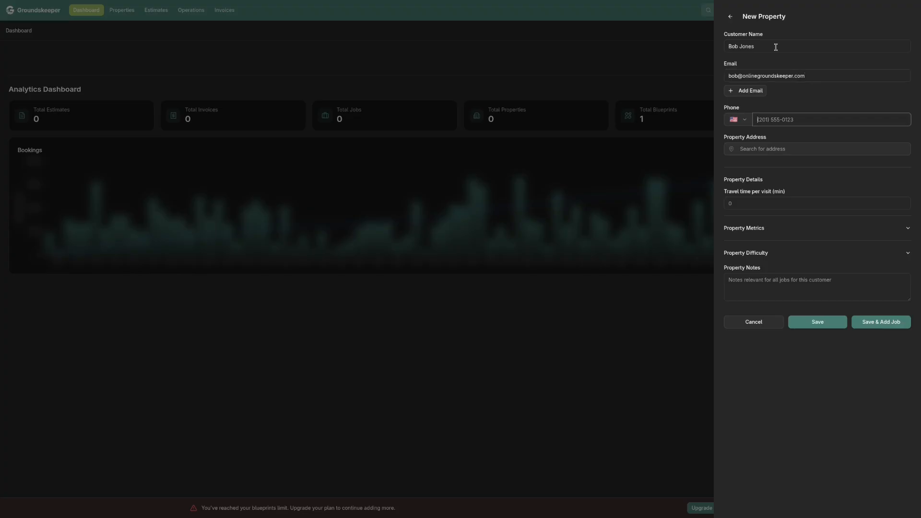
text(5551231233)
Look up the customer's street address and assign the matching Amherst result as the property address
click(793, 149)
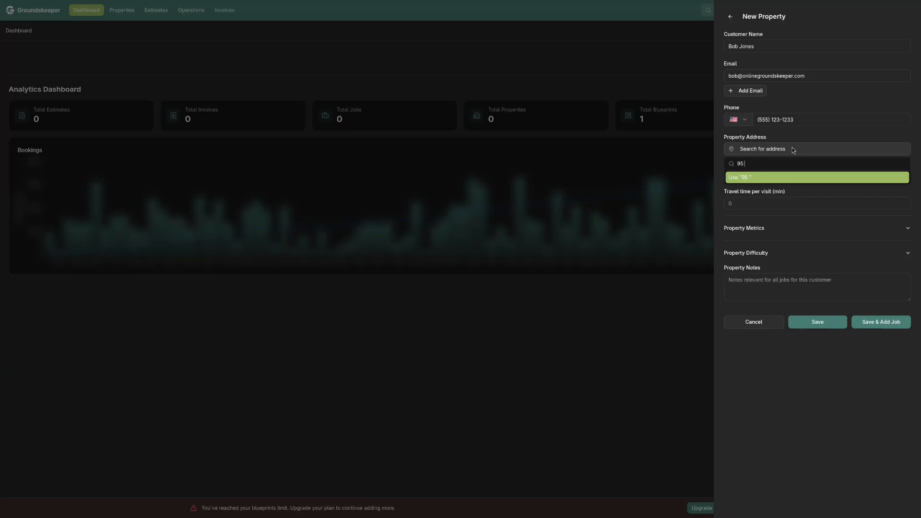
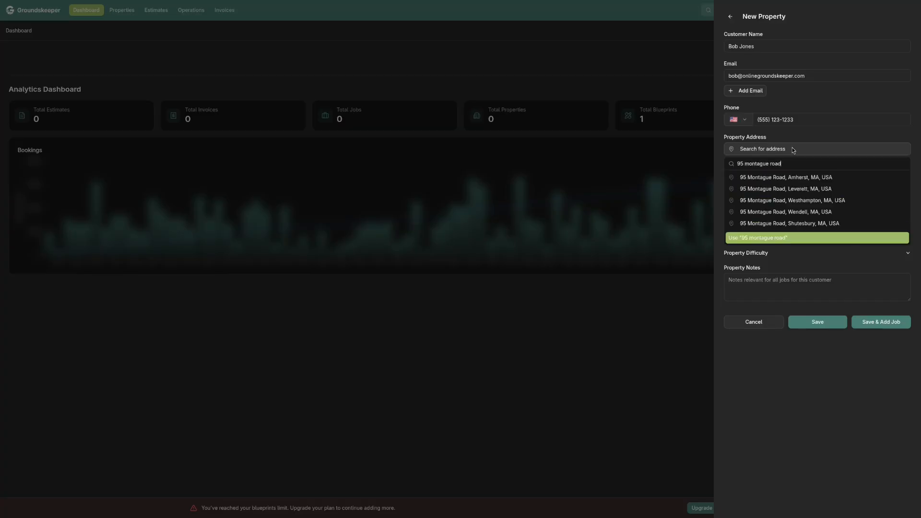
click(797, 178)
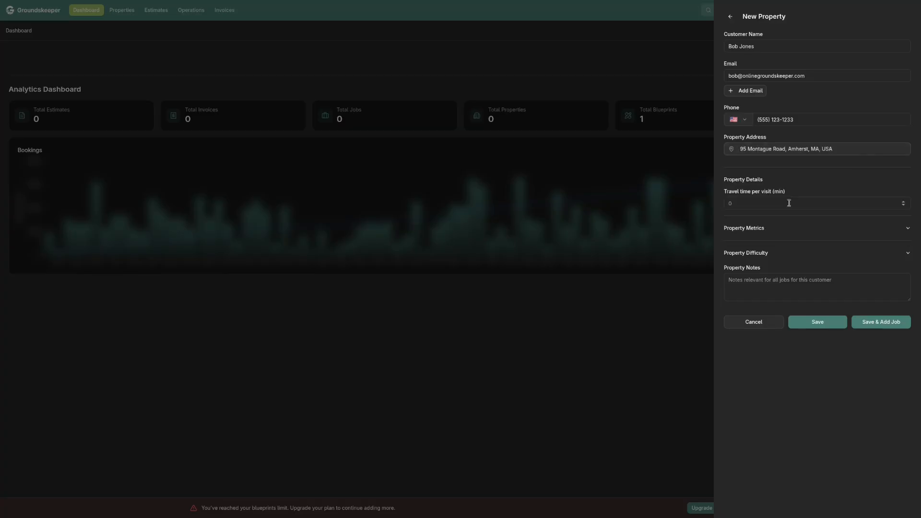
Set the property's lawn area to 8150 sq ft and save the property, continuing directly to a new job for it
click(781, 229)
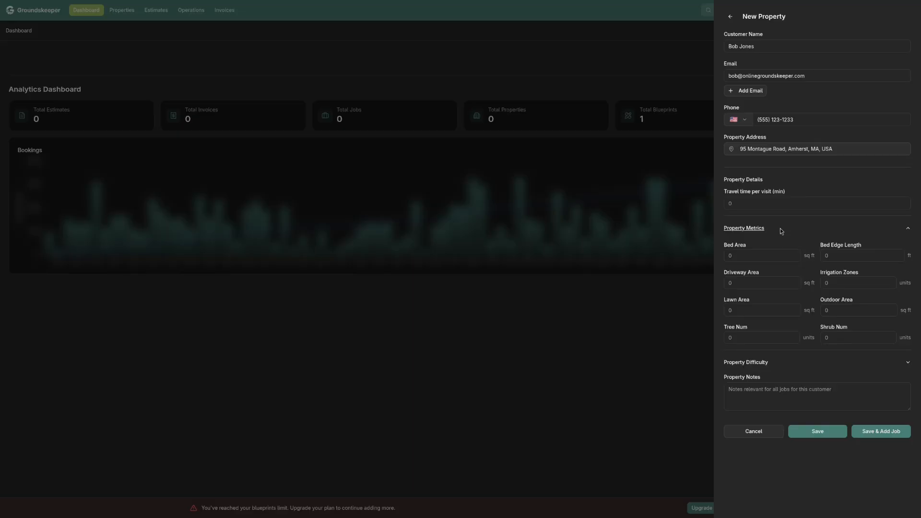
click(749, 310)
text(8150)
click(883, 434)
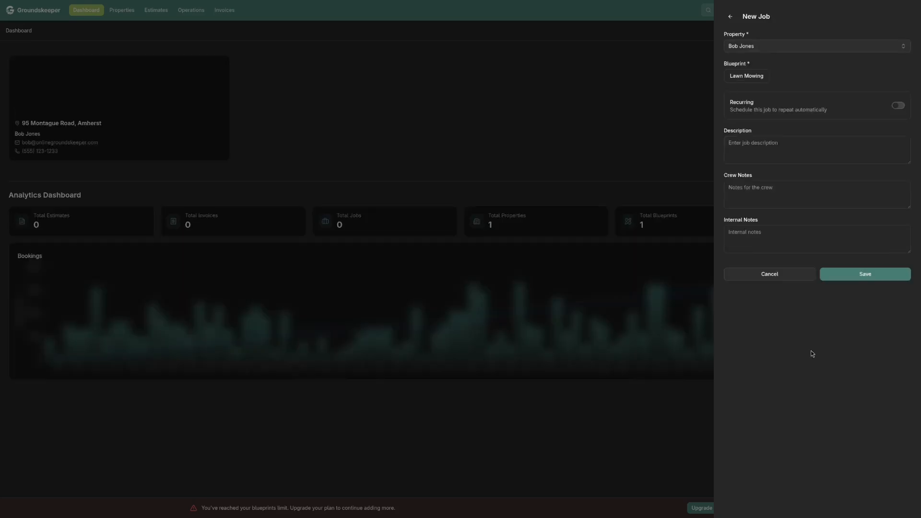
Create a recurring job from the Lawn Mowing blueprint with 52 visits, one every 7 days, and save it
click(757, 75)
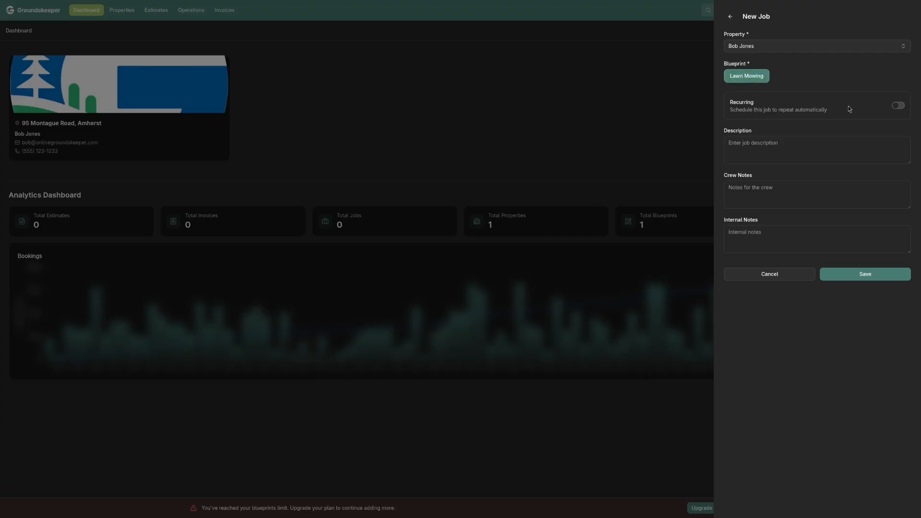
click(898, 105)
click(757, 144)
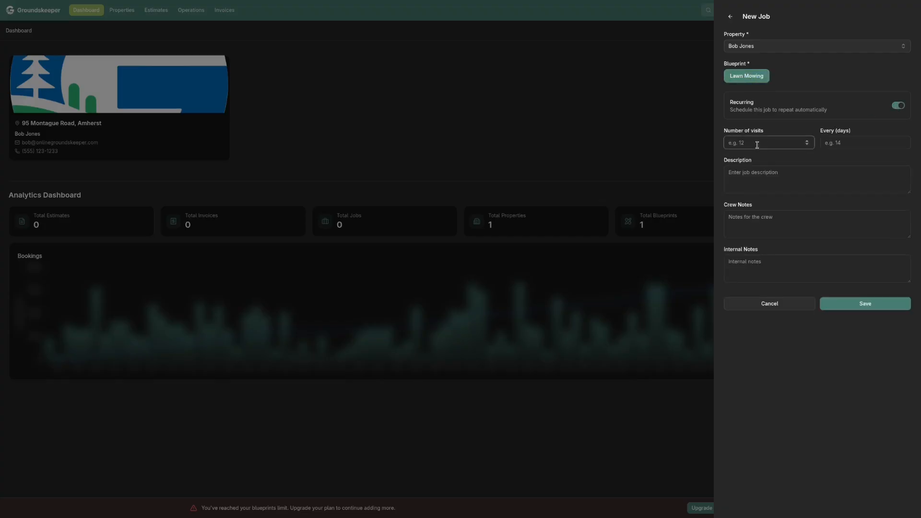
text(52)
click(831, 145)
text(7)
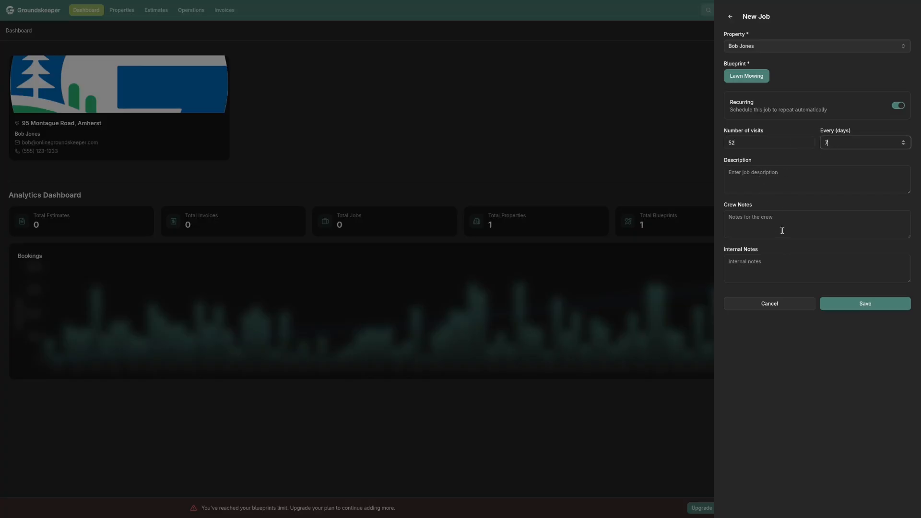
click(861, 310)
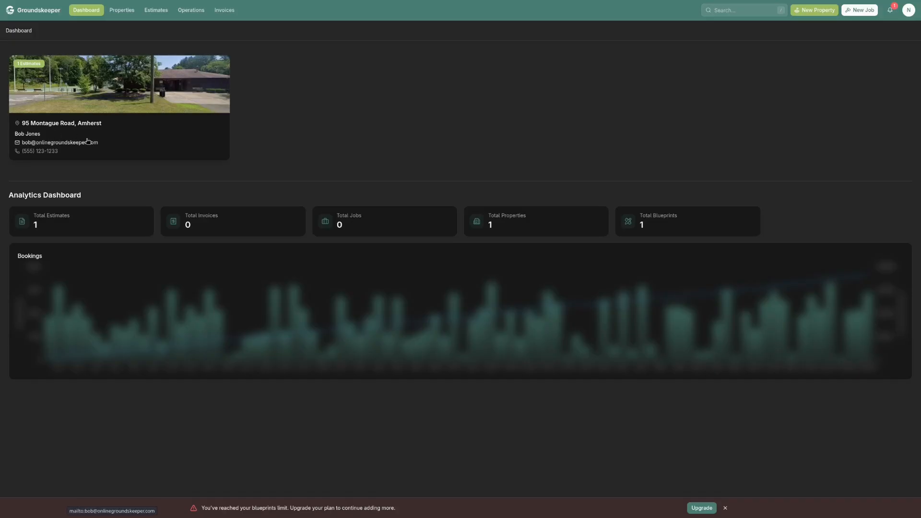
Open the customer's estimate from their property record and examine the cost and price breakdown of the Lawn Mowing job
click(150, 13)
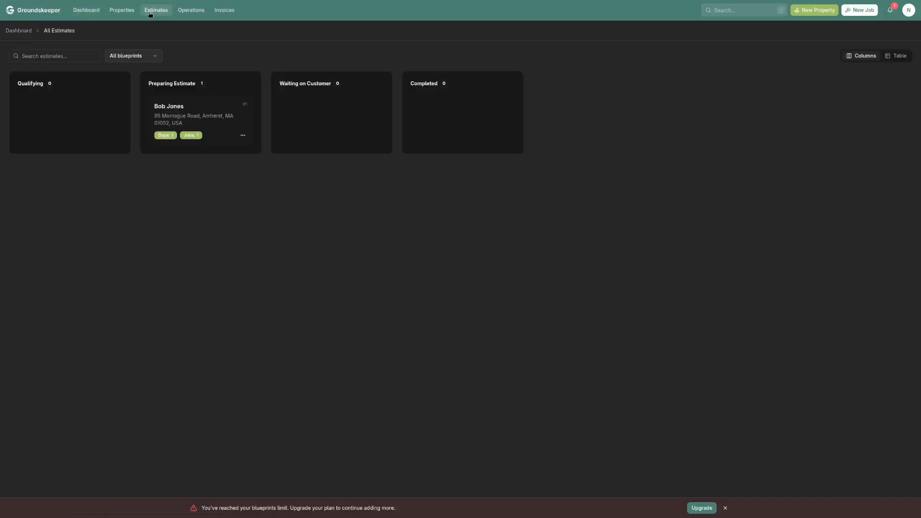
click(122, 11)
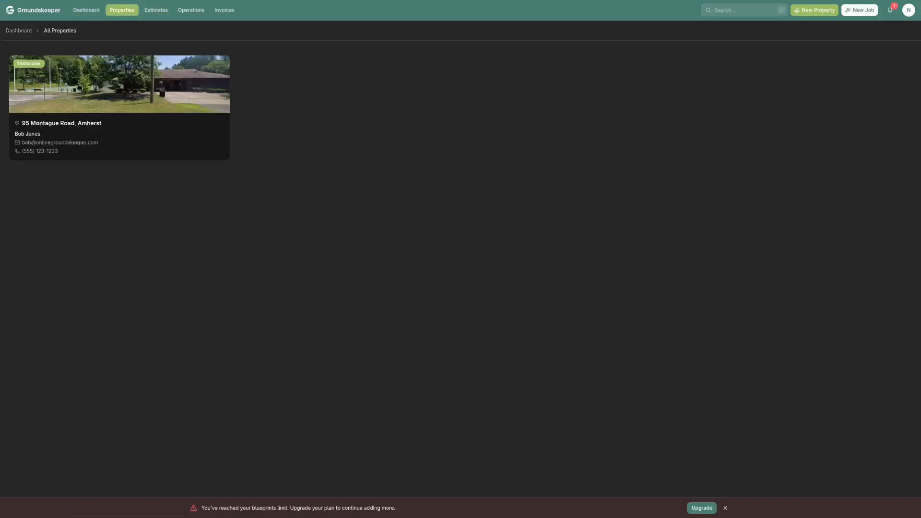
click(79, 87)
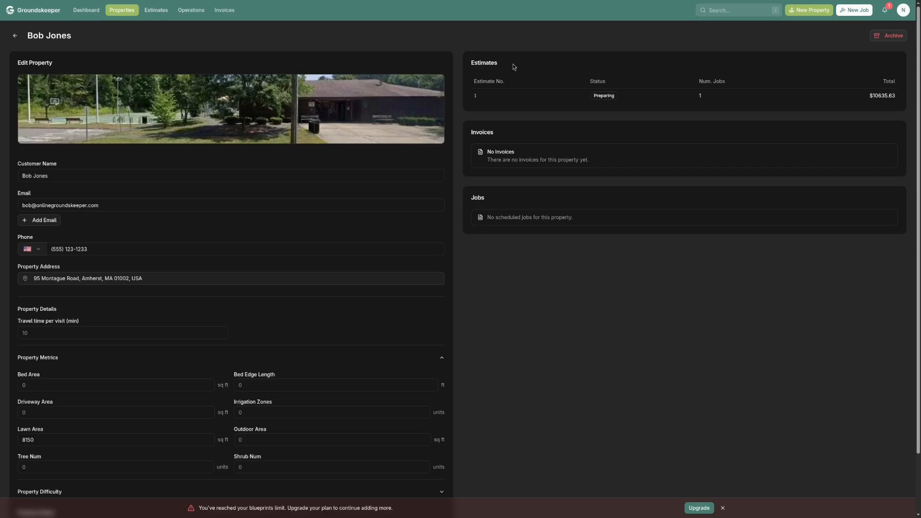
click(597, 96)
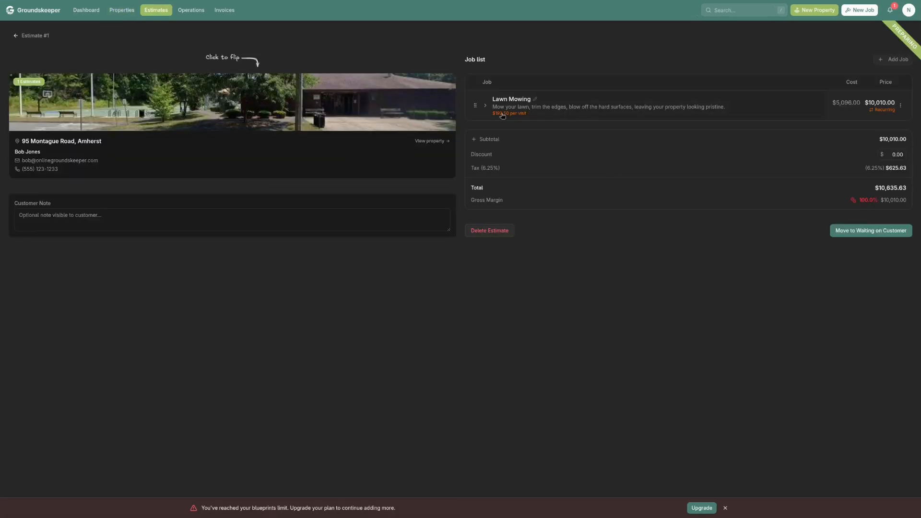
click(485, 106)
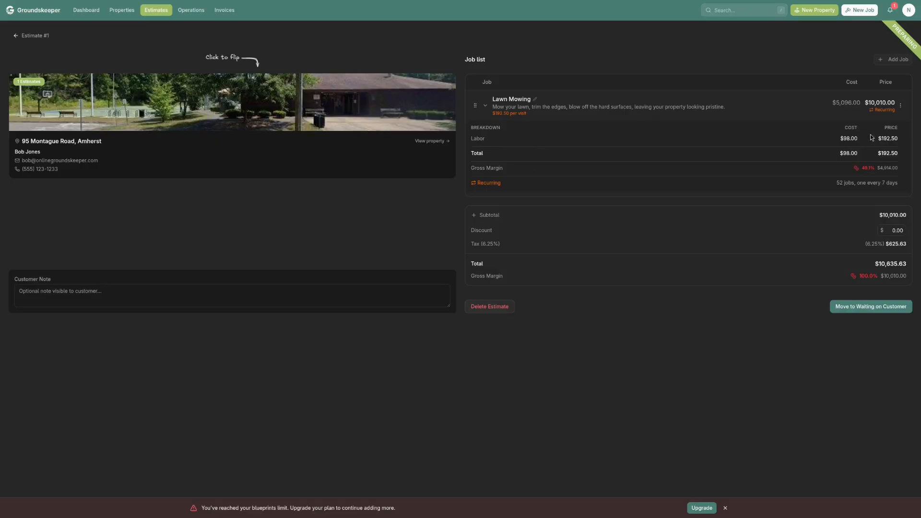
Check the editable cost and price and the recurring settings of the Lawn Mowing job in the estimate
click(901, 105)
click(880, 120)
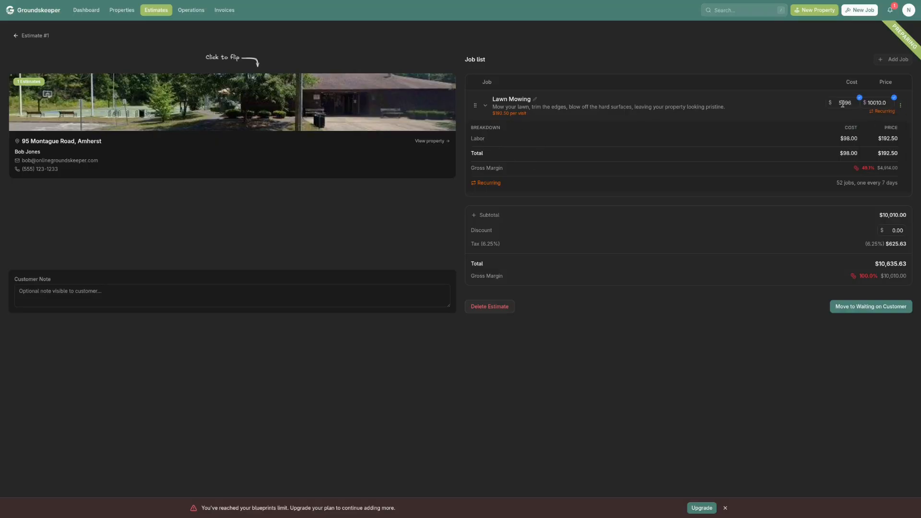
click(894, 98)
click(860, 98)
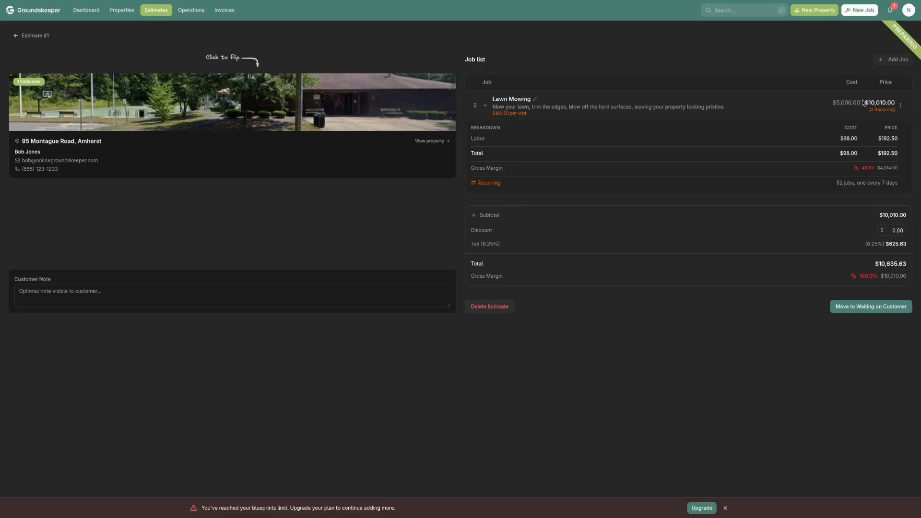
click(901, 105)
click(882, 132)
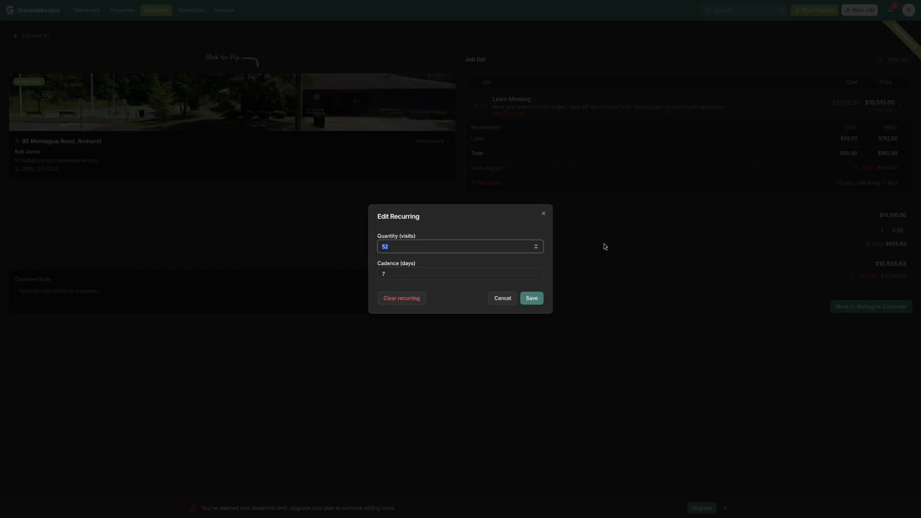
click(521, 299)
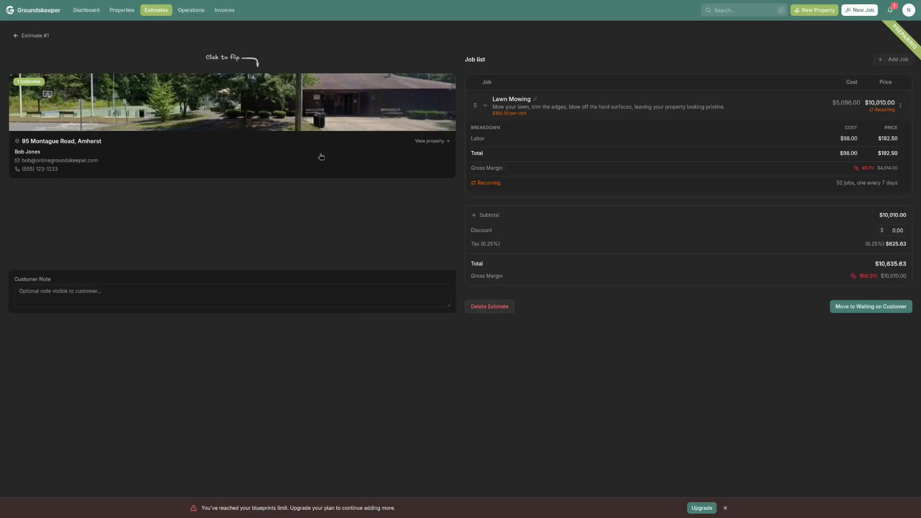
Set the property's lawn area to 8000 sq ft from within the estimate and save the metrics
click(312, 116)
click(30, 86)
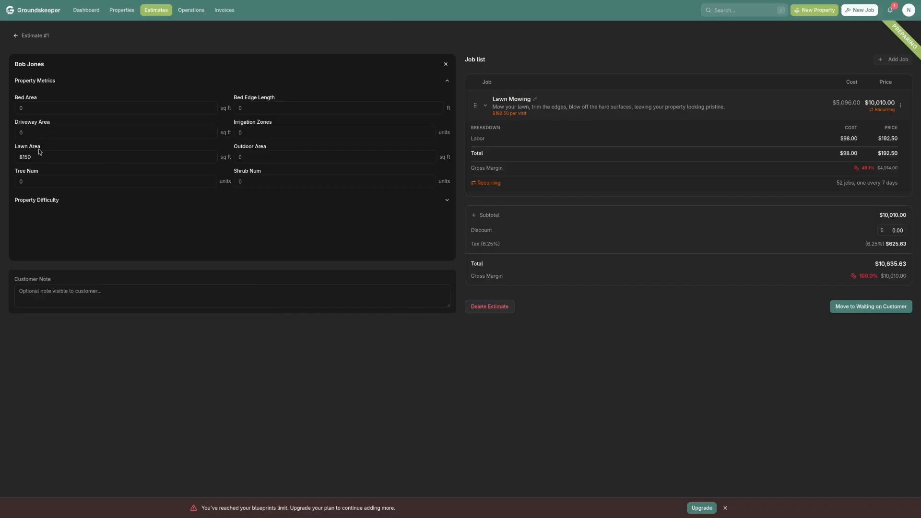
drag(49, 159, 13, 162)
text(8)
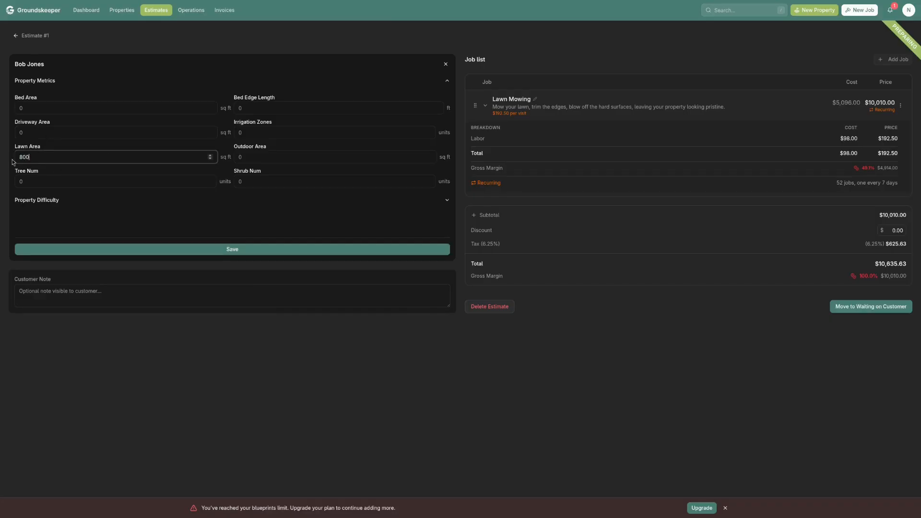
click(210, 251)
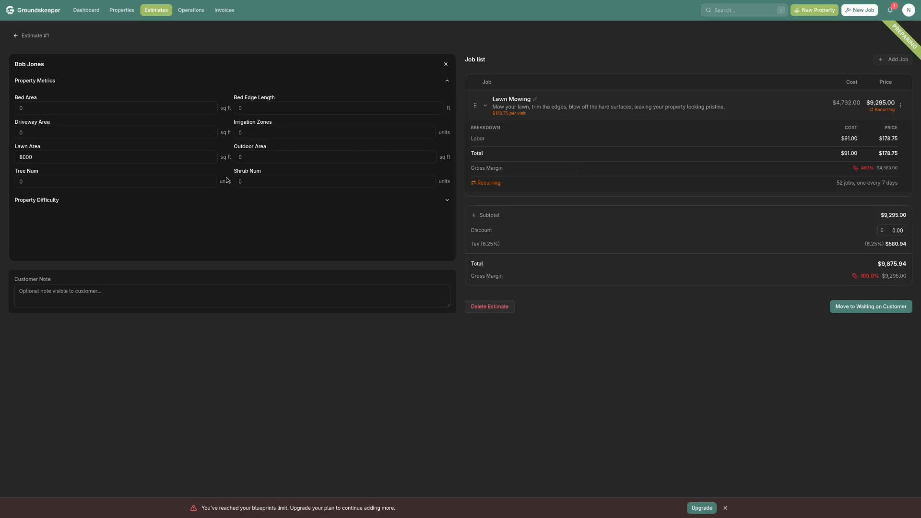
Set the property's Lawn Mowing difficulty to 44% and save it
click(49, 206)
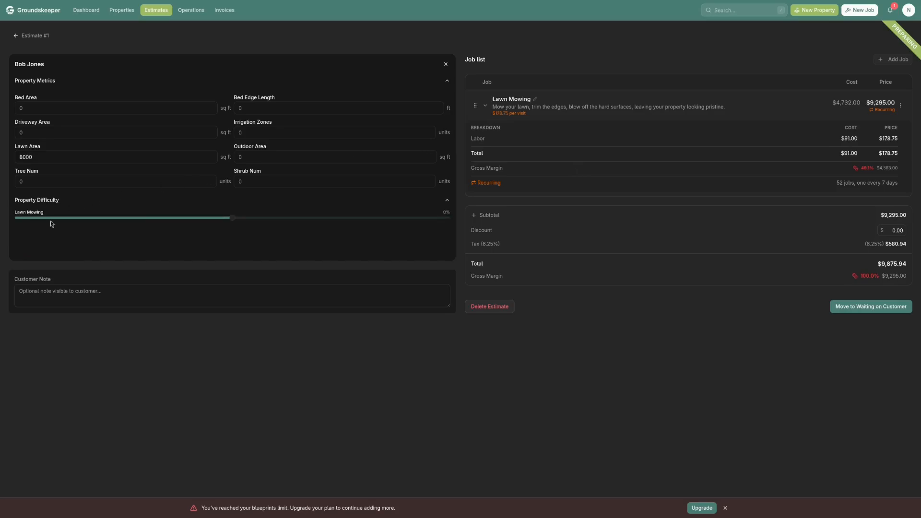
drag(237, 218, 329, 220)
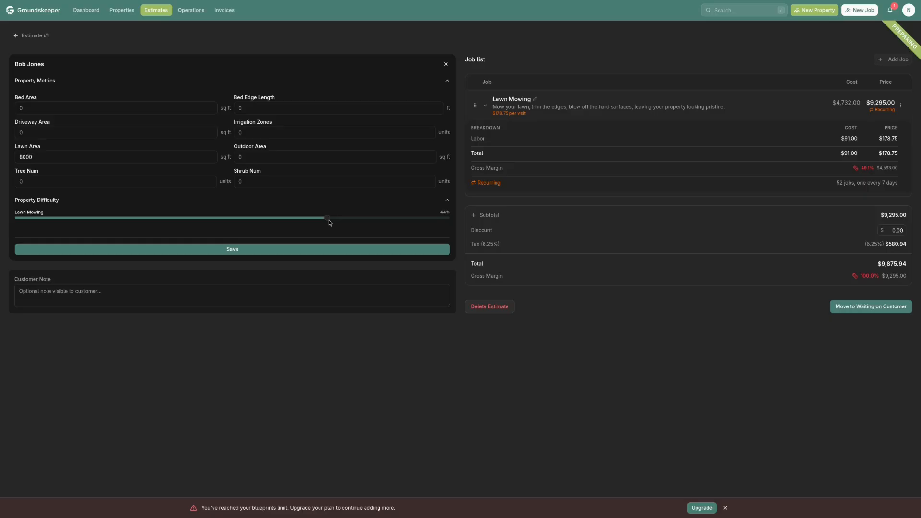
click(317, 249)
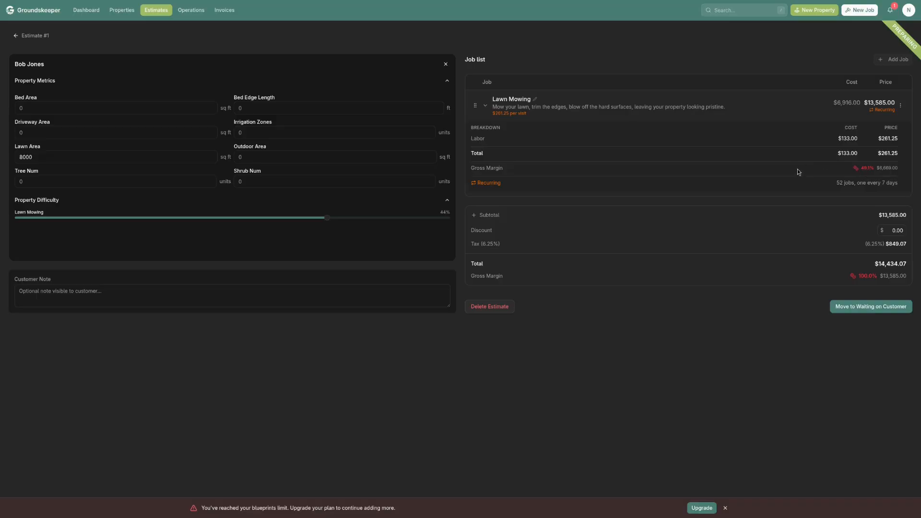
Apply a $1,300 discount to the estimate and move it to Waiting on Customer
click(887, 229)
text(1300)
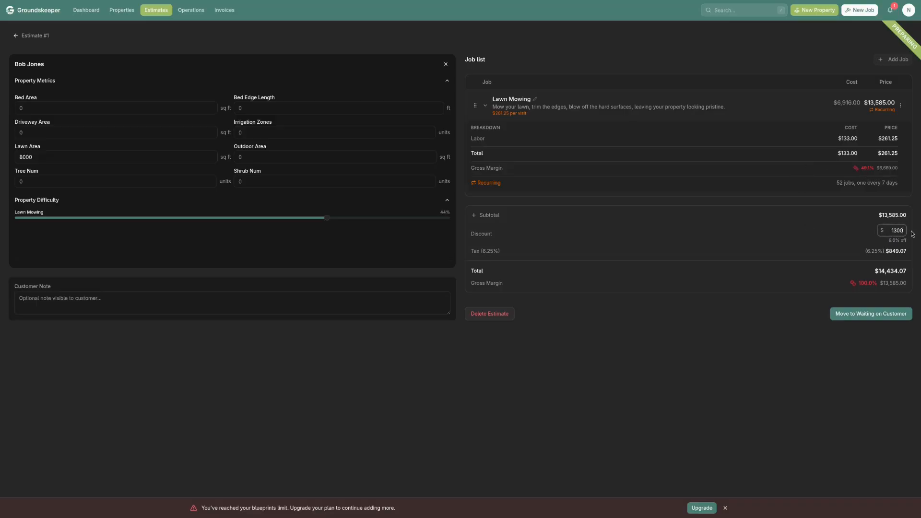
click(786, 323)
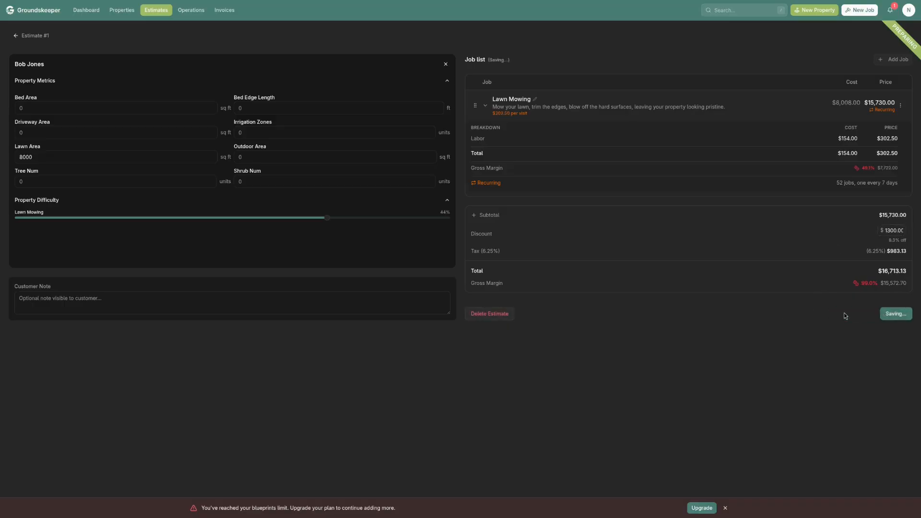
Open the estimate that is waiting on the customer and preview the client-facing version with its response options
click(155, 11)
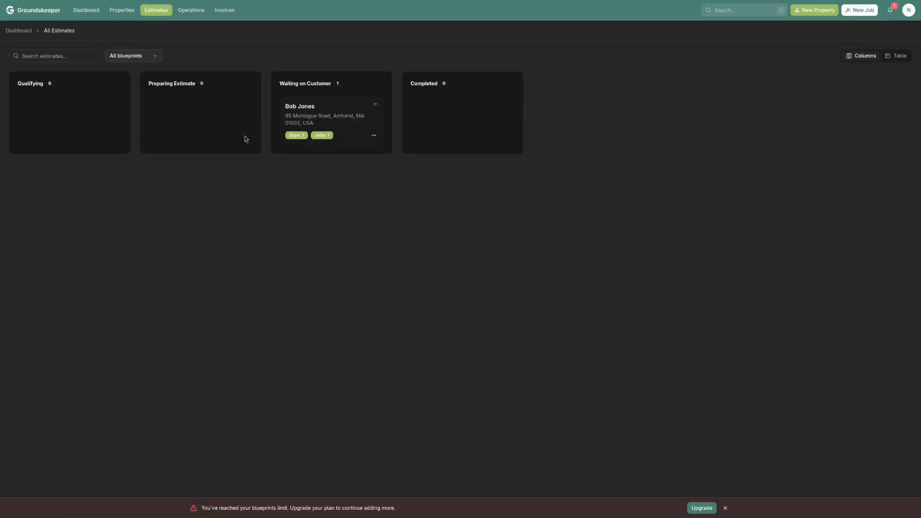
click(304, 122)
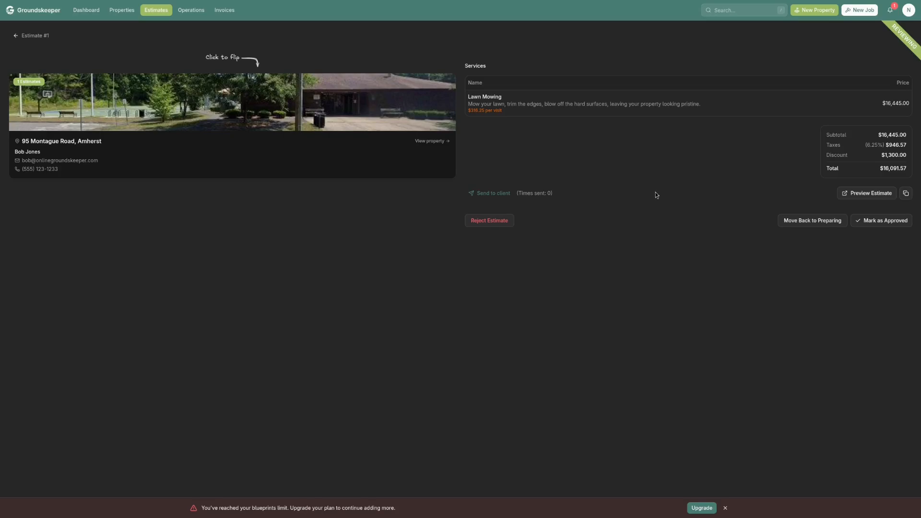
click(864, 193)
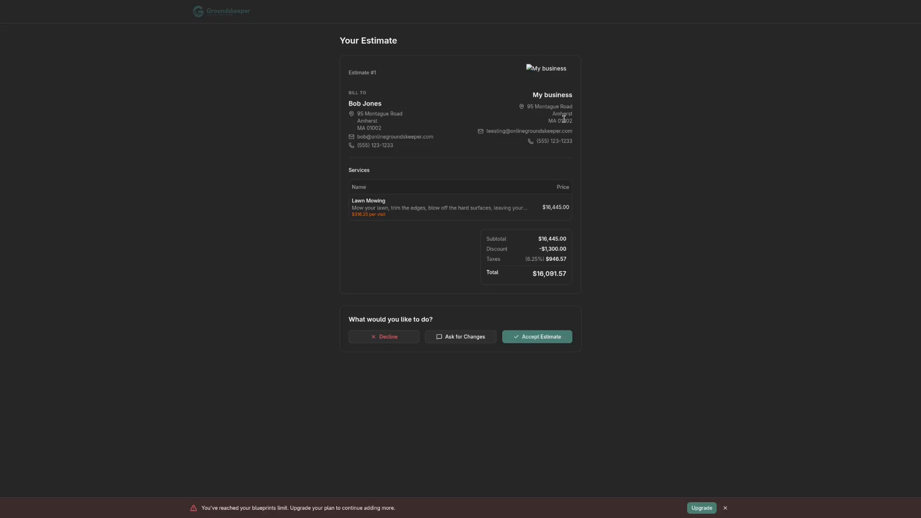
key(ctrl+w)
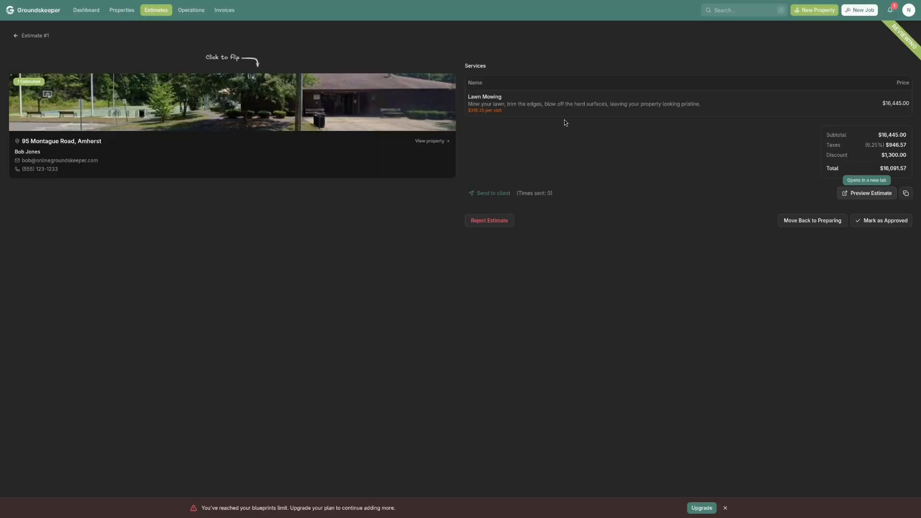
click(487, 193)
click(869, 192)
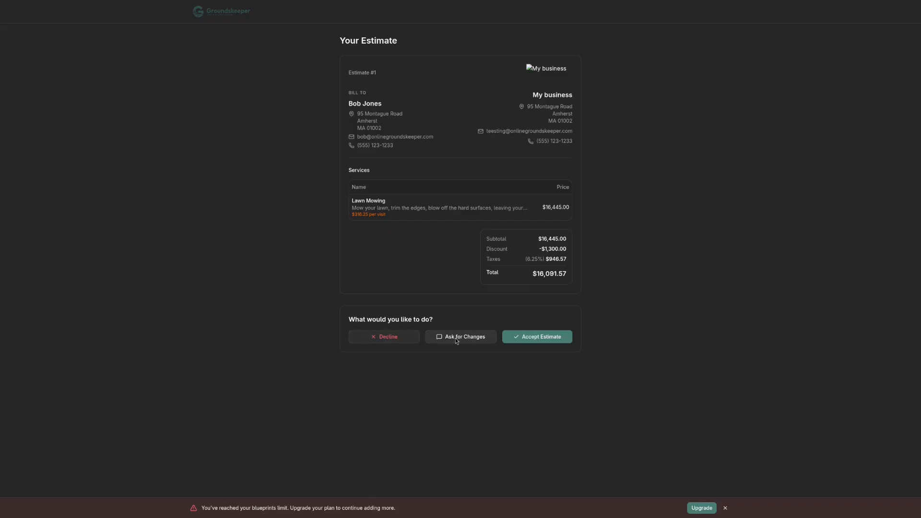
key(ctrl+w)
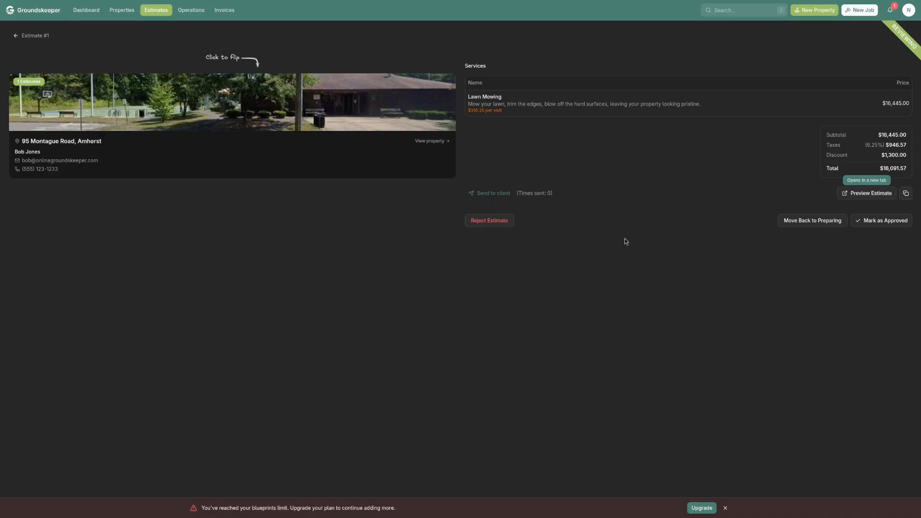
Mark the estimate as approved and confirm the approval
click(894, 221)
click(527, 273)
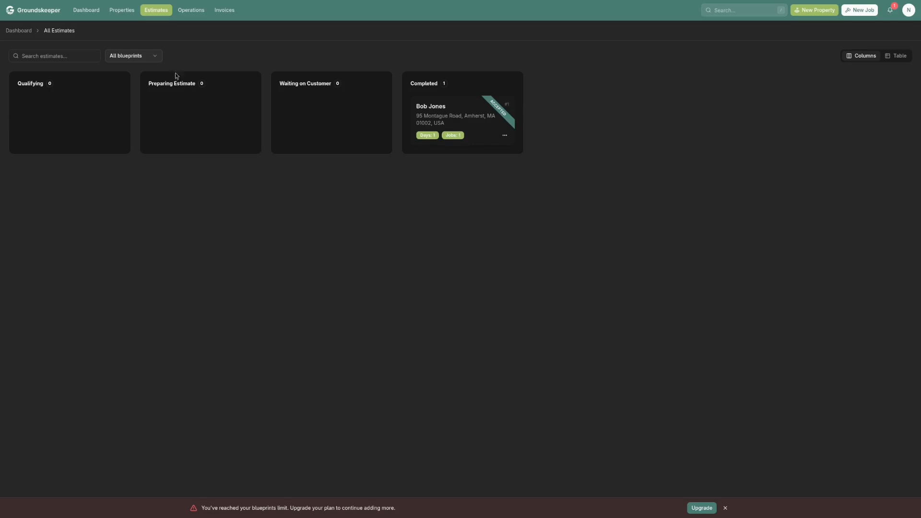
Schedule two of the unscheduled Lawn Mowing visits on Monday, March 30, 2026, adding the second one in that day's view
click(197, 12)
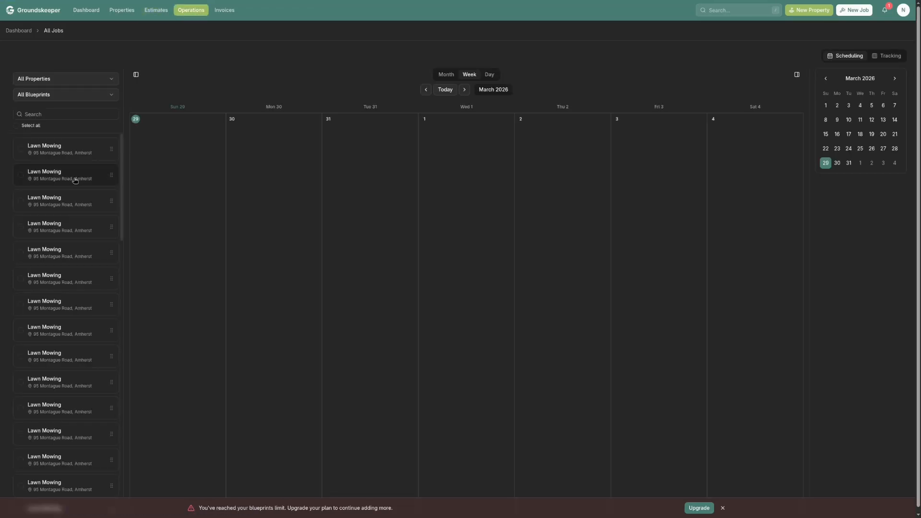
scroll(75, 180, down, 10)
scroll(75, 181, up, 10)
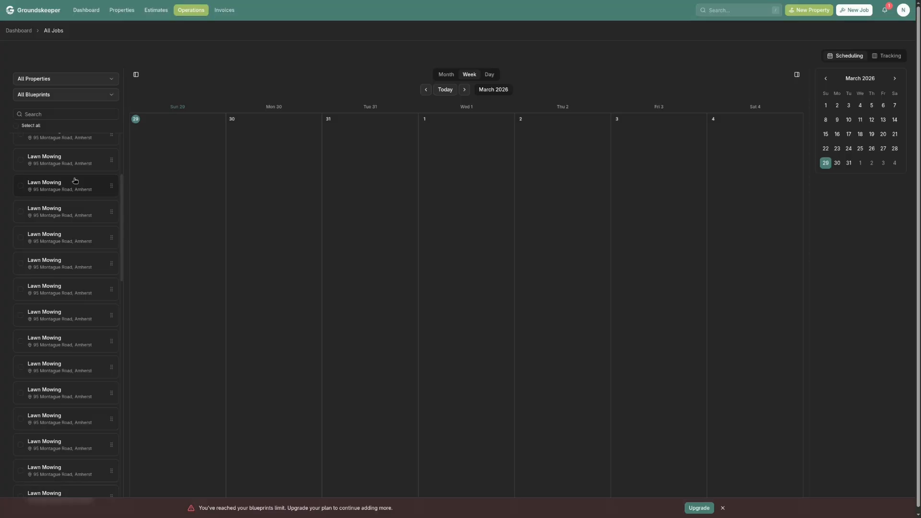
drag(110, 188, 276, 169)
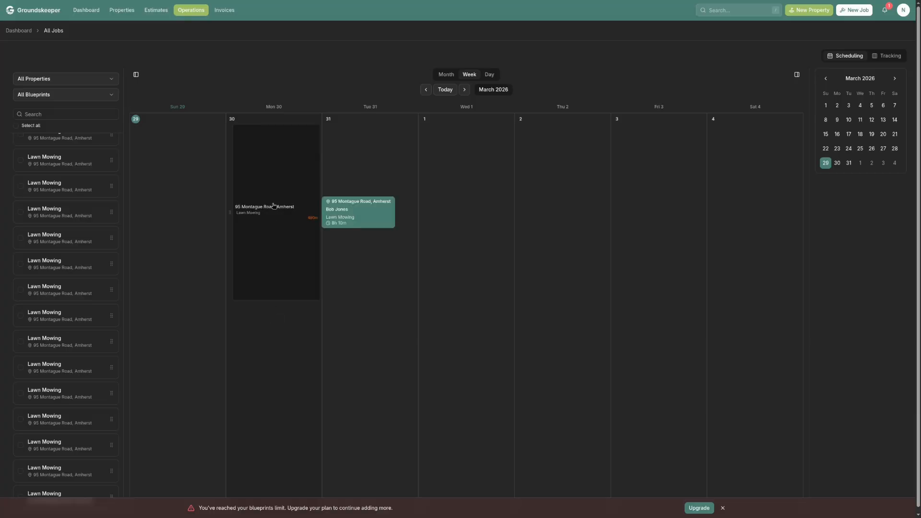
click(274, 106)
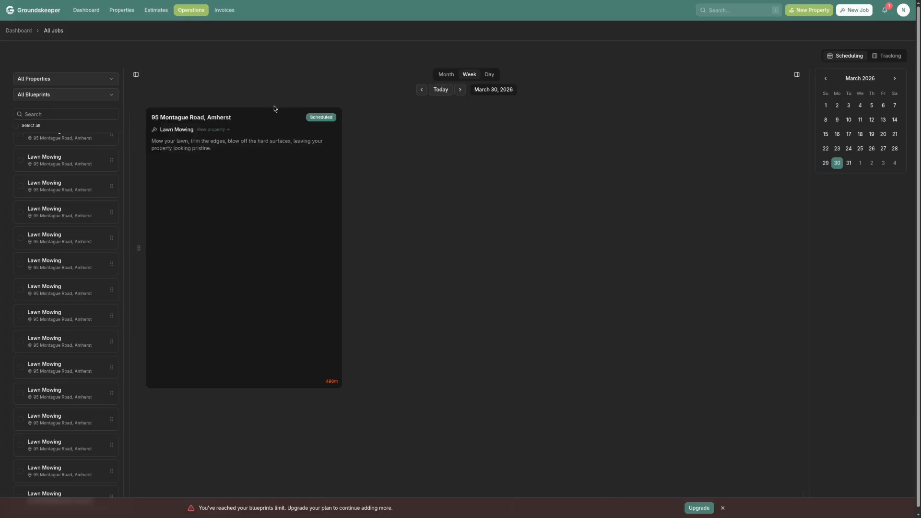
drag(100, 270, 205, 387)
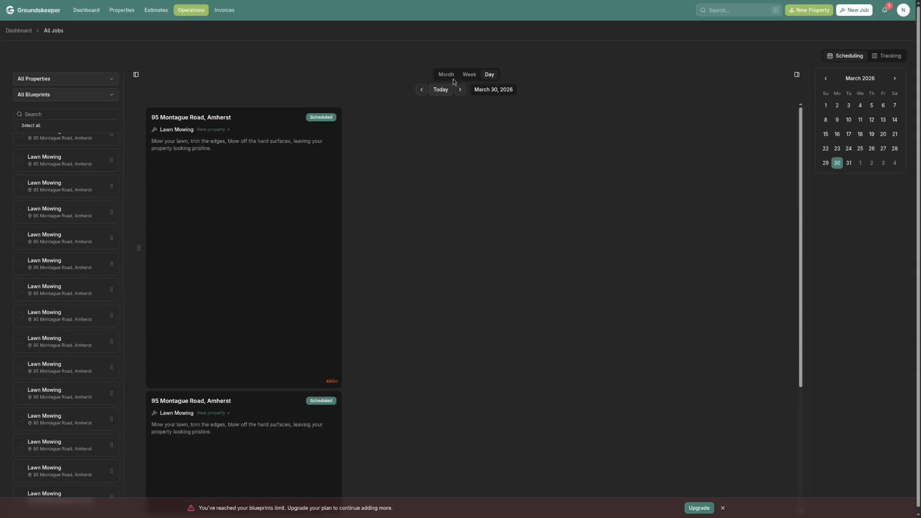
Review the schedule in week and month views, including the week containing March 11, 2026
click(468, 76)
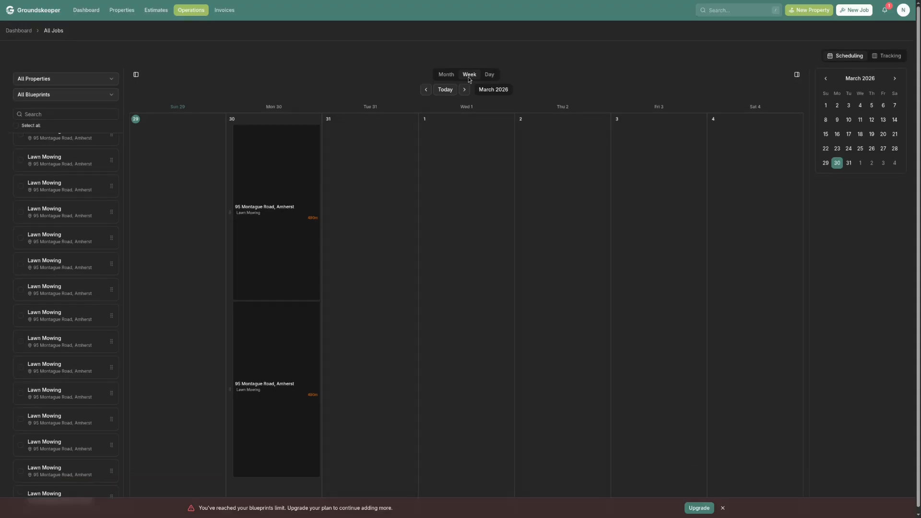
click(446, 75)
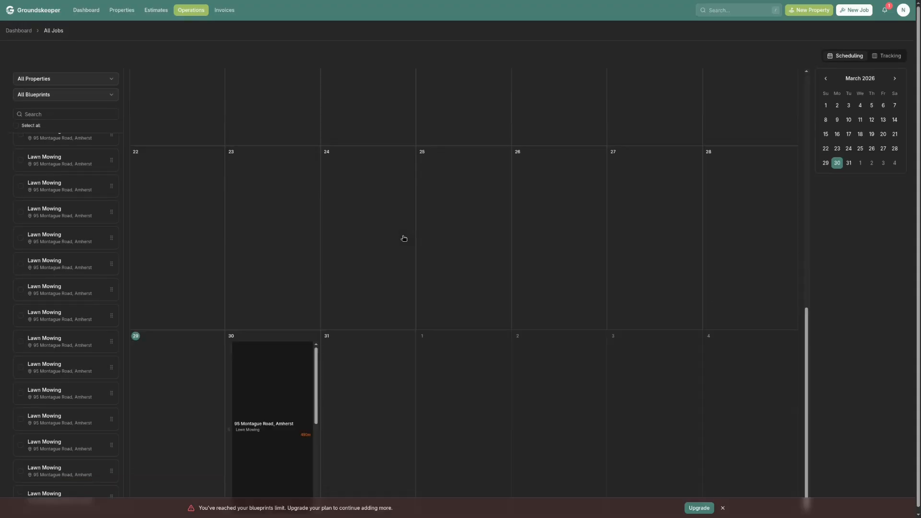
click(862, 121)
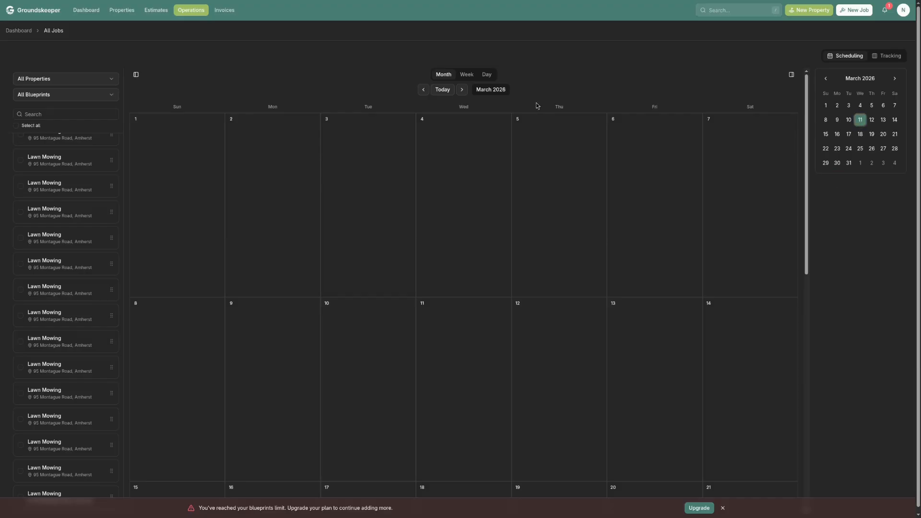
click(468, 75)
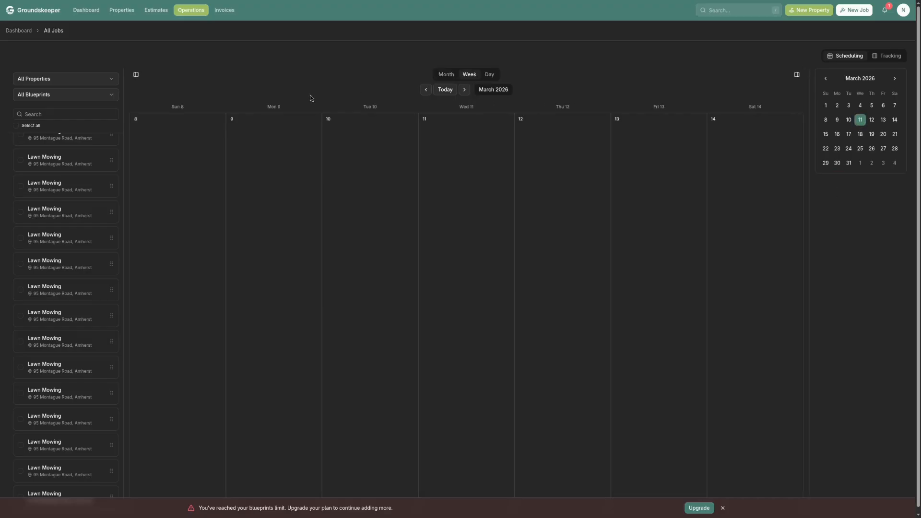
Return to the current week and move one of Monday's Lawn Mowing visits to Sunday, March 29
click(446, 90)
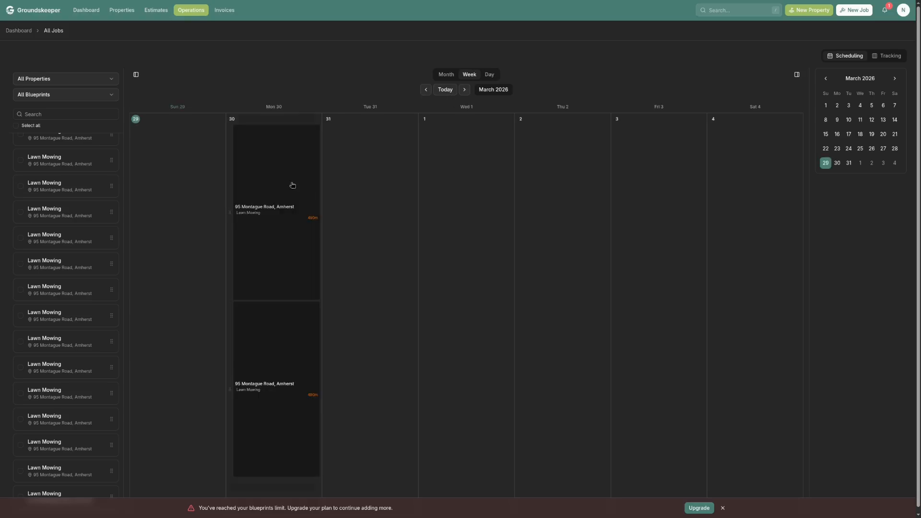
click(888, 55)
click(849, 57)
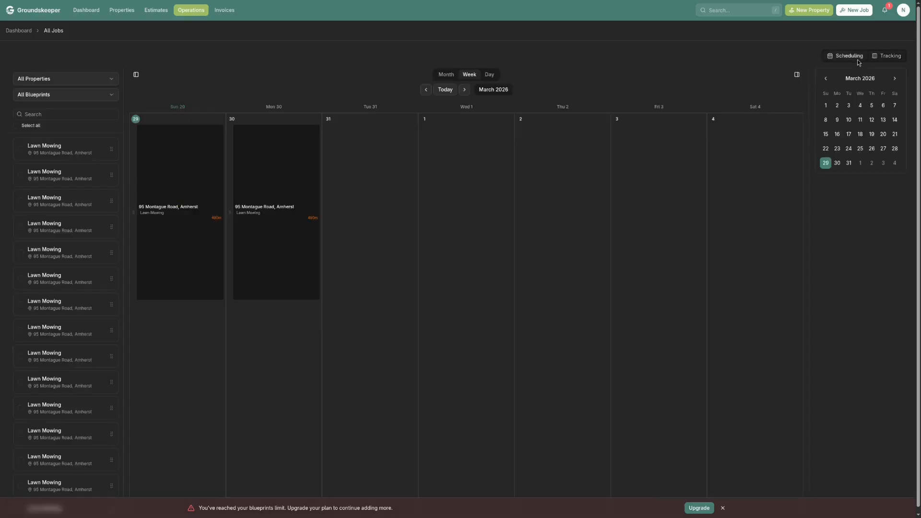
On the job tracking board, move the March 29 Lawn Mowing visit to Started and unschedule the March 30 visit
click(885, 57)
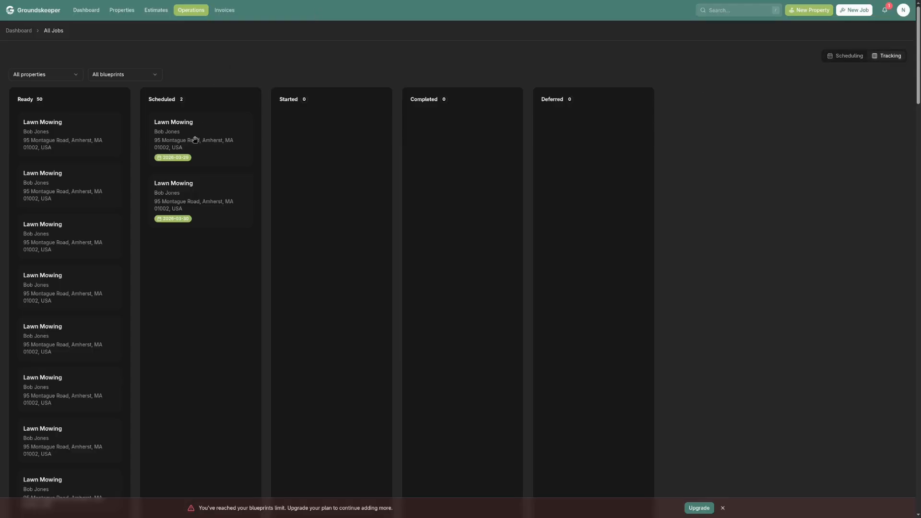
drag(195, 140, 307, 138)
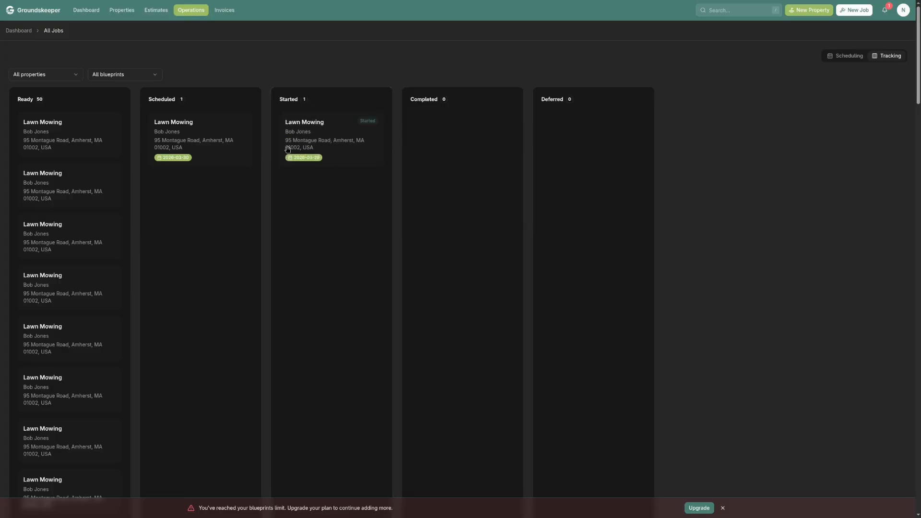
click(198, 138)
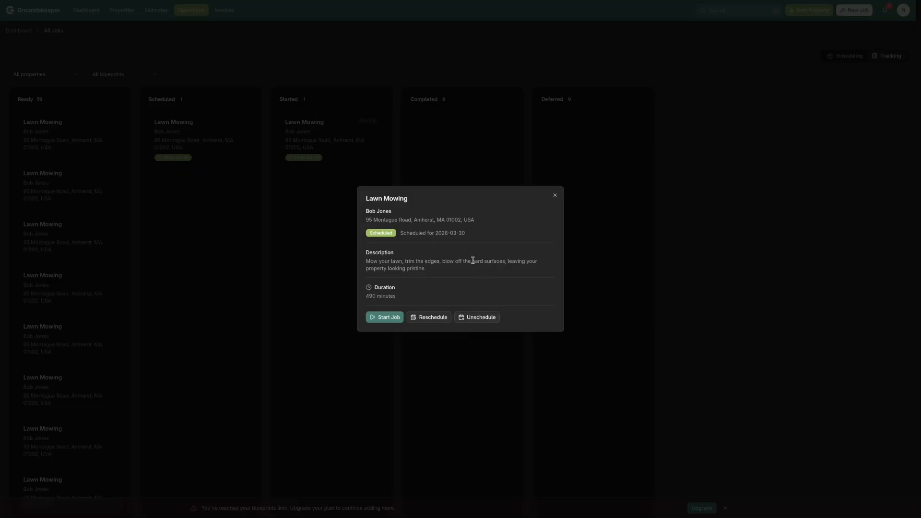
click(479, 317)
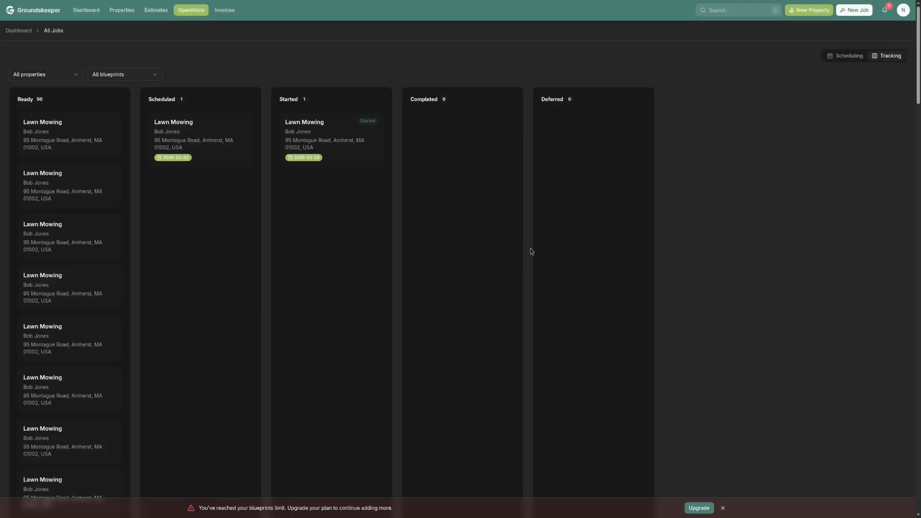
Complete the started Lawn Mowing job with a 490-minute duration and open the customer's invoice in Preparing
click(319, 141)
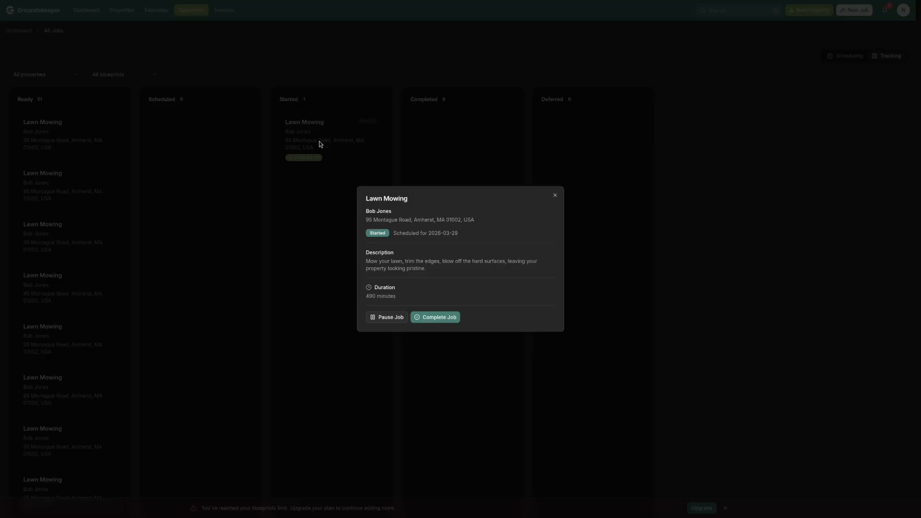
click(426, 320)
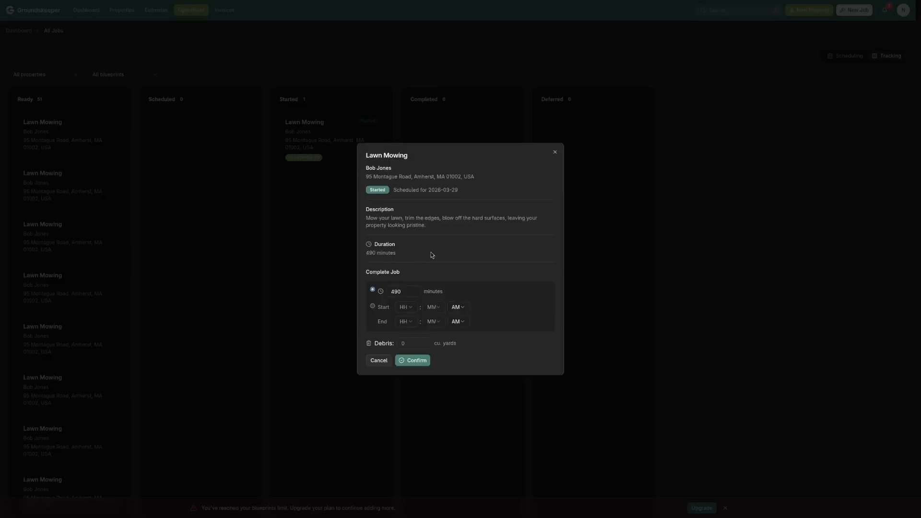
click(416, 361)
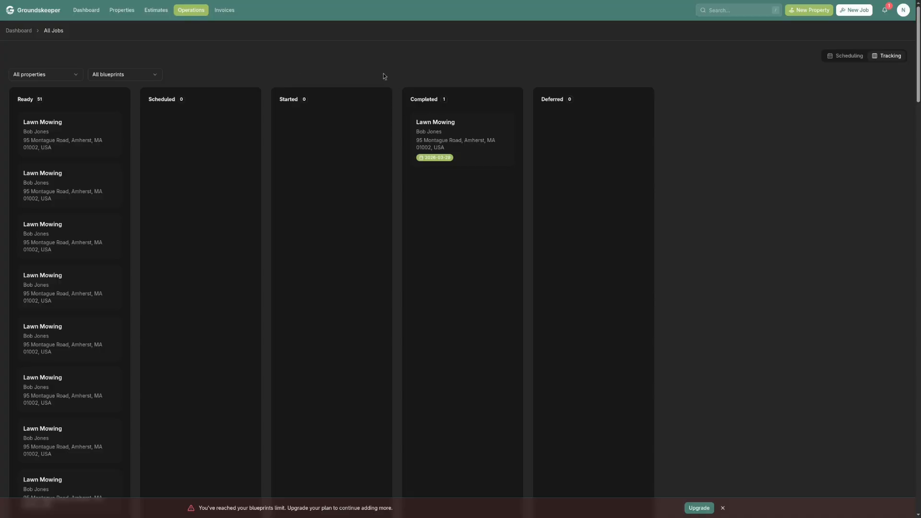
click(225, 11)
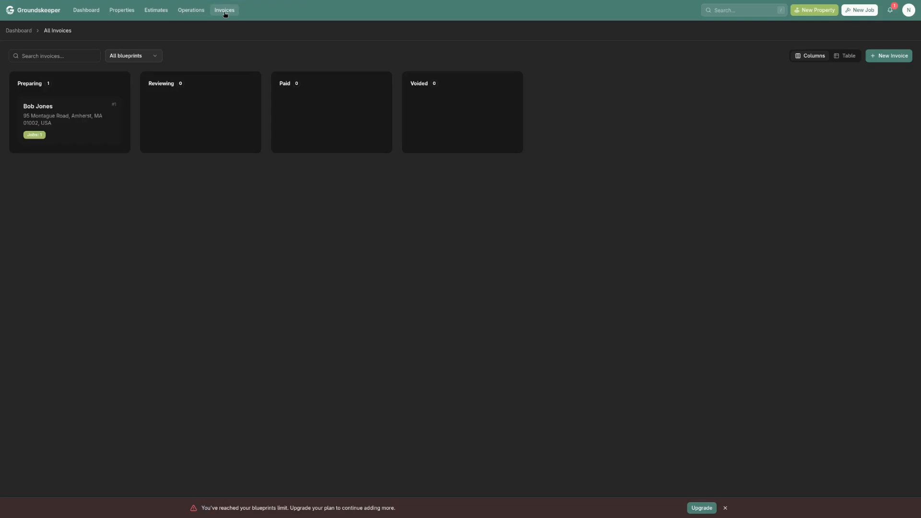
click(68, 130)
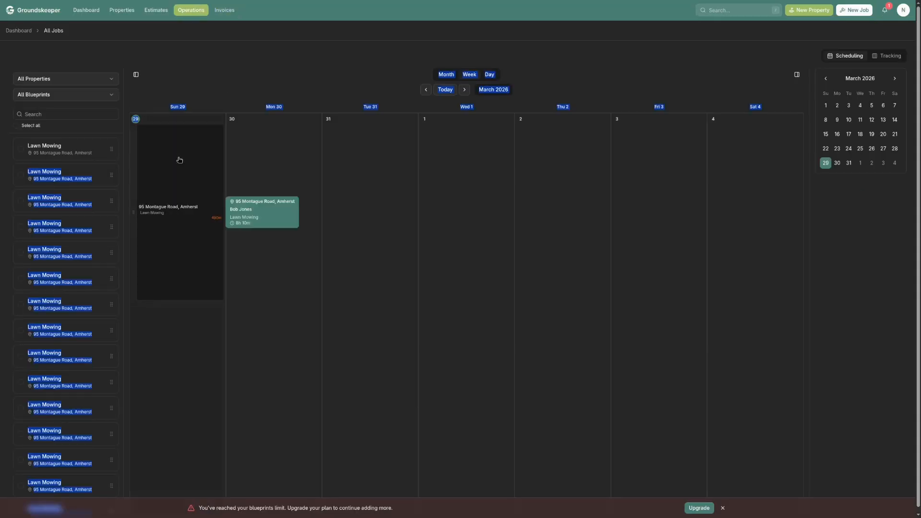
Move the other Lawn Mowing visit scheduled for March 29 to Completed and return to the customer's invoice
click(891, 55)
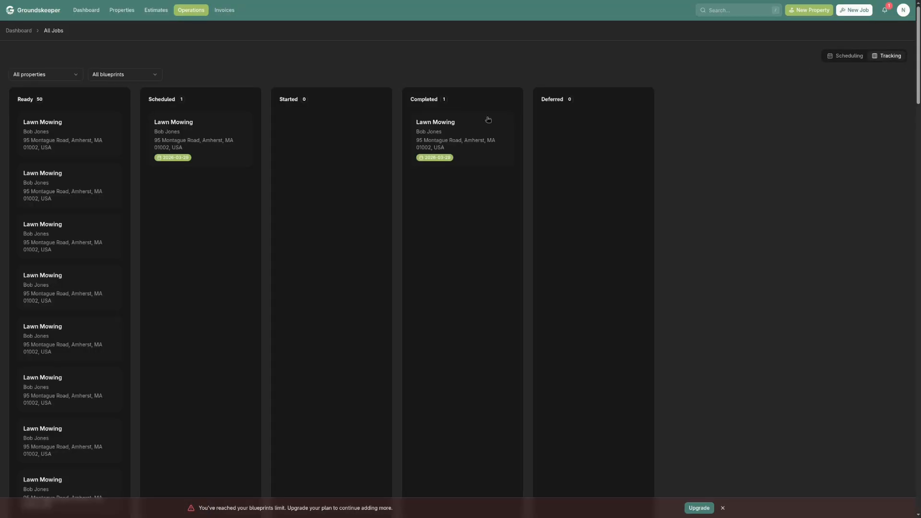
drag(164, 160, 420, 210)
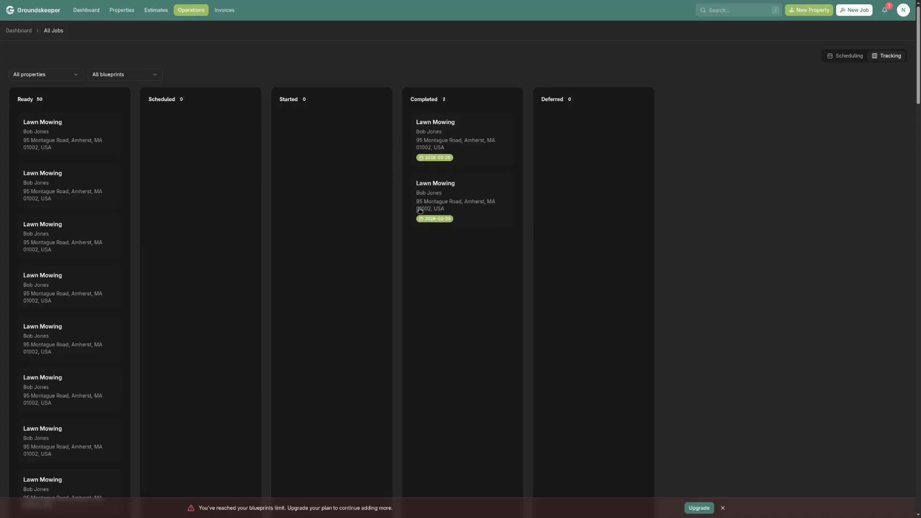
click(229, 12)
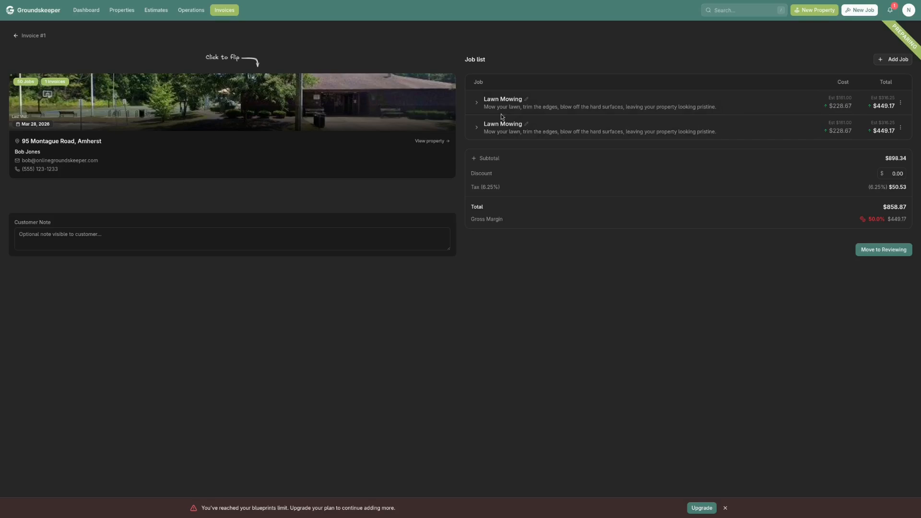
Examine the cost breakdown of the invoice's first Lawn Mowing job and its editable cost and total
click(477, 104)
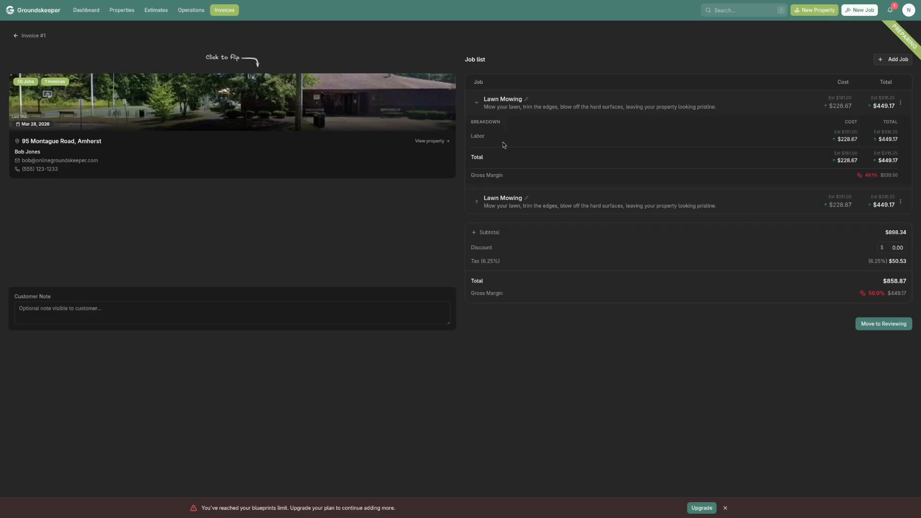
click(900, 103)
click(887, 118)
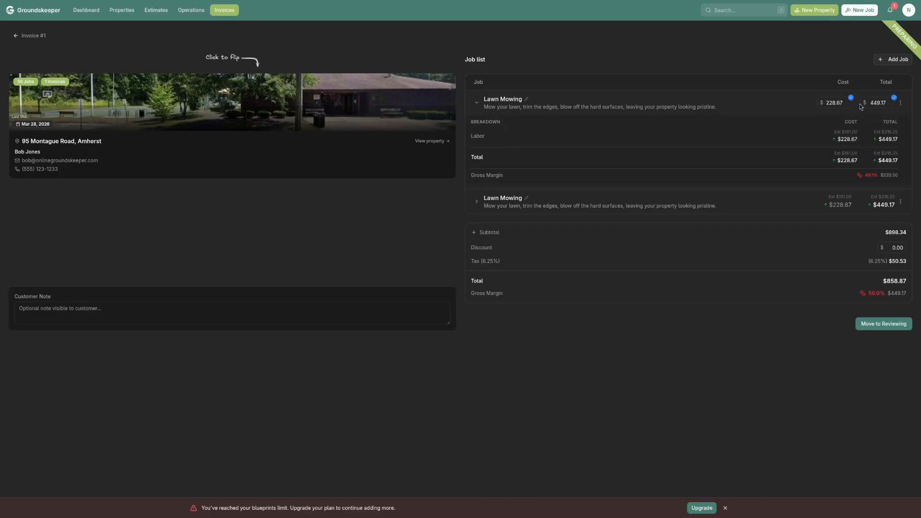
click(901, 104)
click(894, 118)
Add a job named "My additional job" to the invoice, described as "Remember that time", with cost $100 and total $200
text(My)
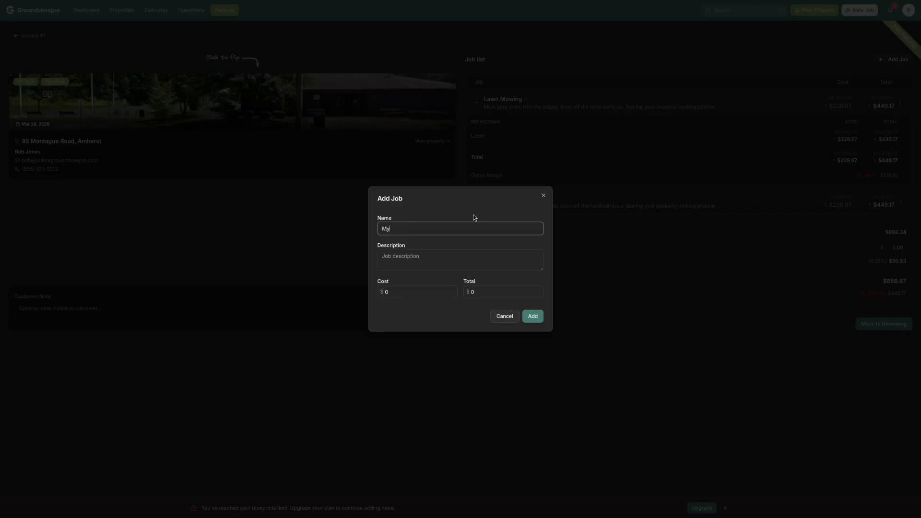
text( additional job)
key(Tab)
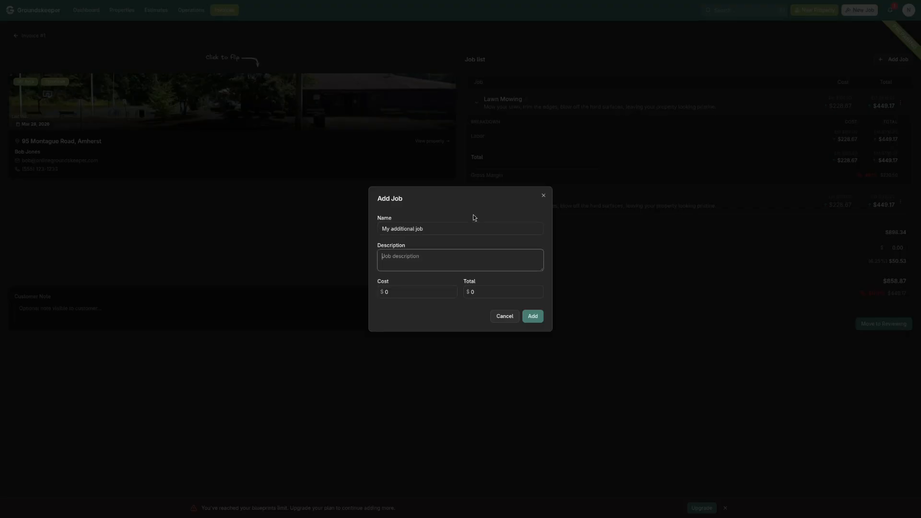
text(Remember that t)
text(ime)
key(Tab)
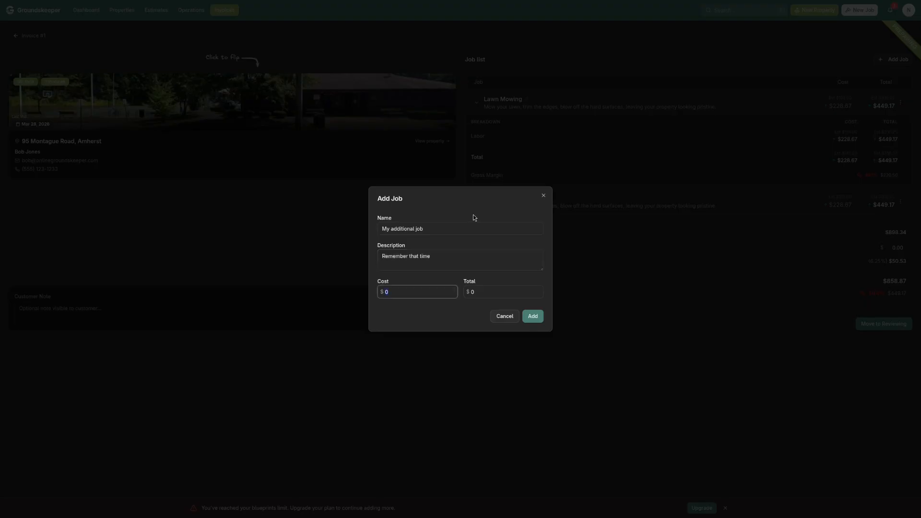
text(100)
key(Tab)
text(200)
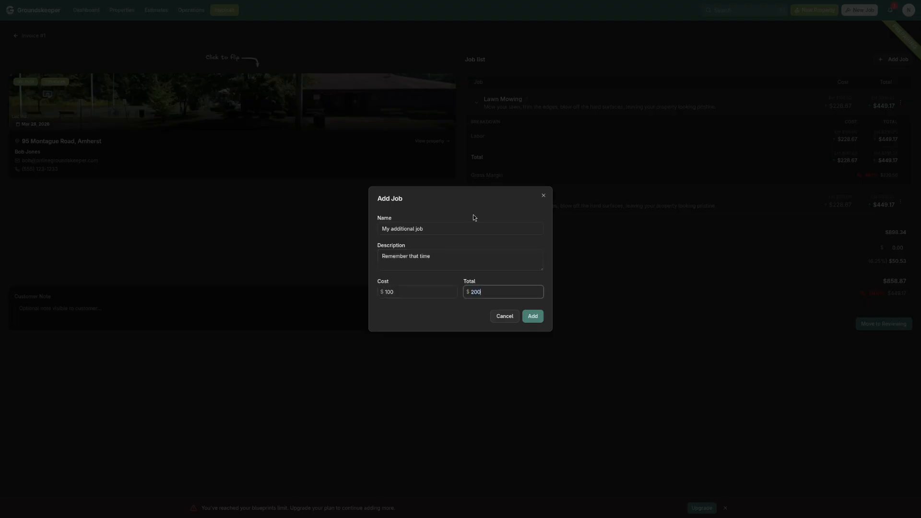
click(523, 317)
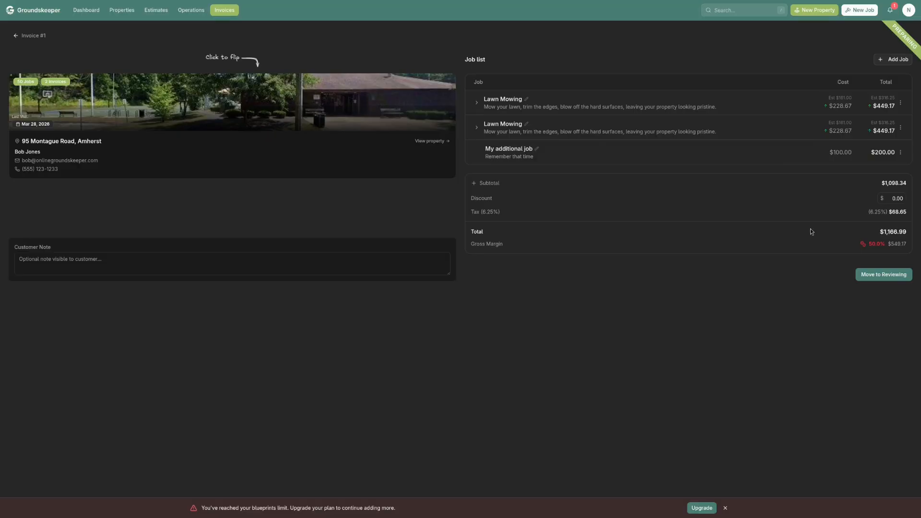
Apply a $100 discount to the invoice and move it to Reviewing
drag(888, 197, 913, 201)
text(100)
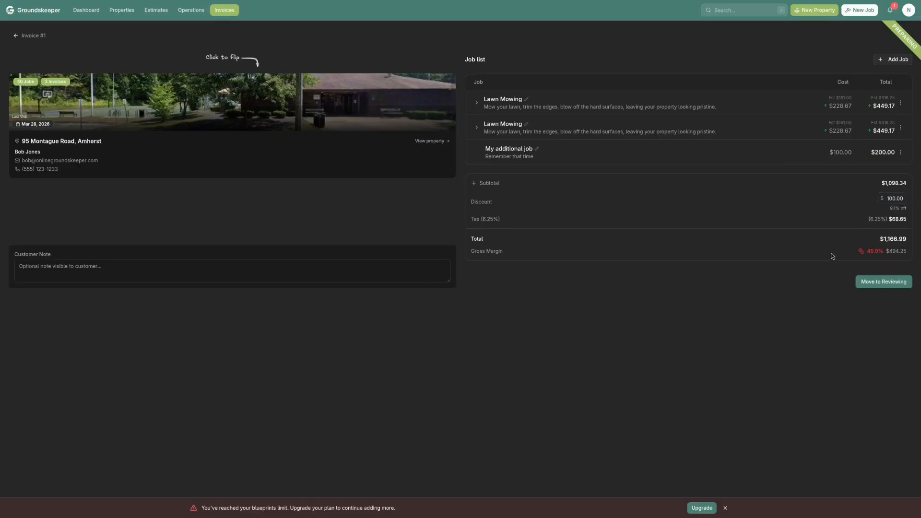
click(879, 287)
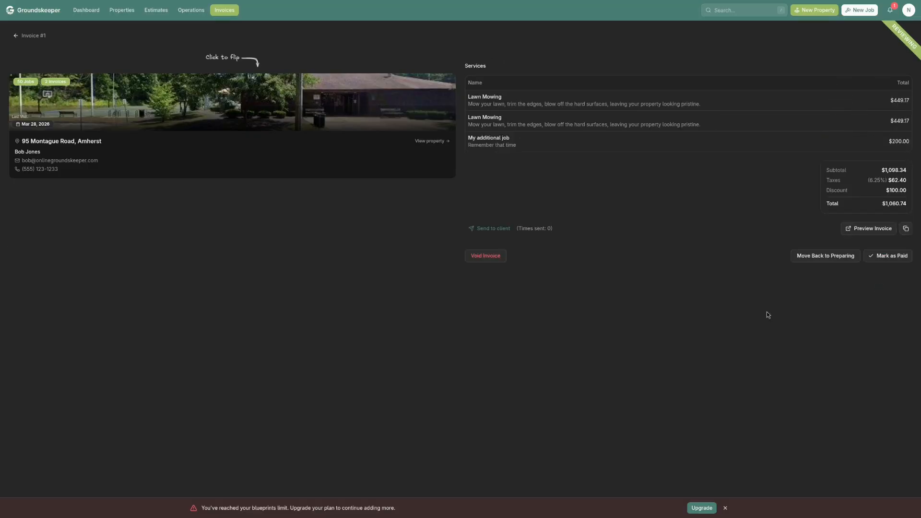
Preview the client-facing version of the invoice, including its payment details, and close the preview
click(494, 230)
click(869, 229)
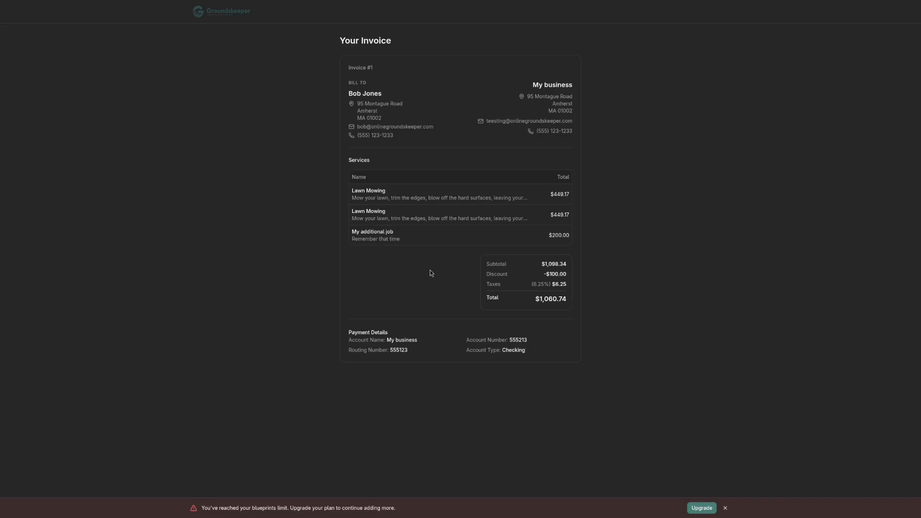
key(ctrl+w)
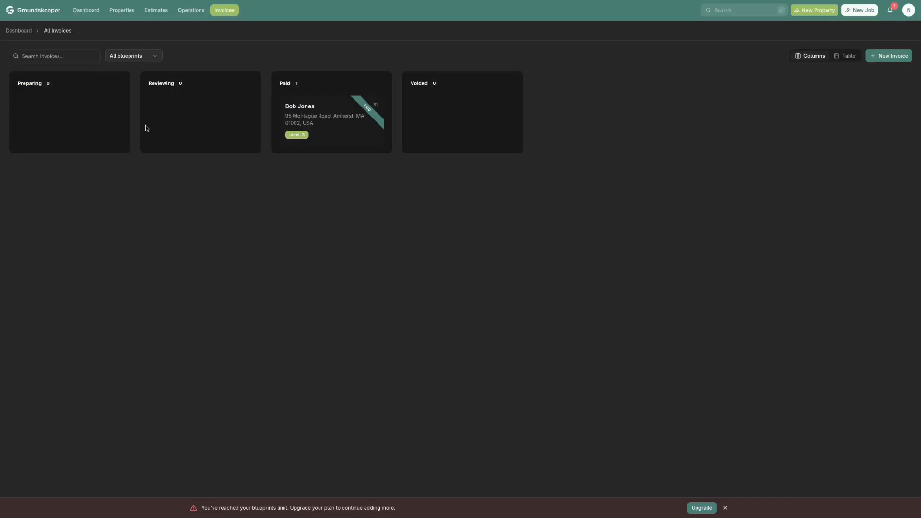
Leave the invoice for the dashboard and open the account sign-up form from the Groundskeeper website
click(86, 10)
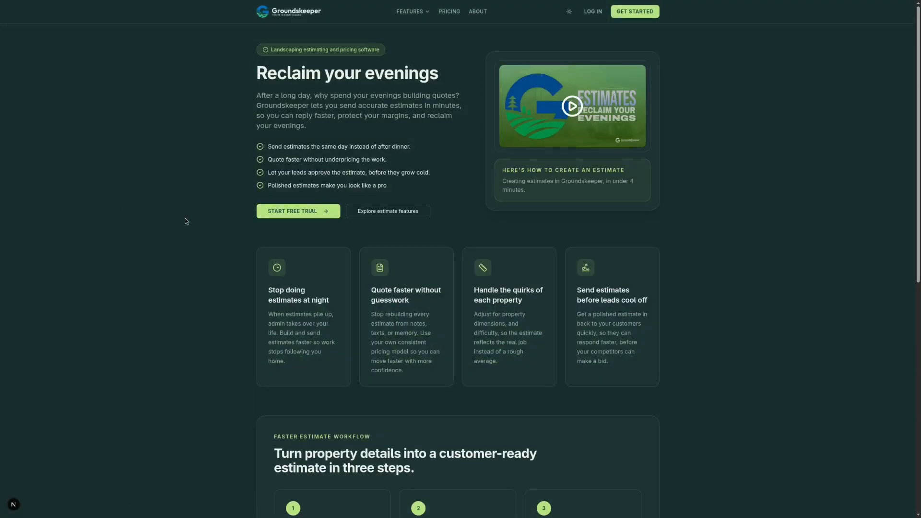
click(627, 16)
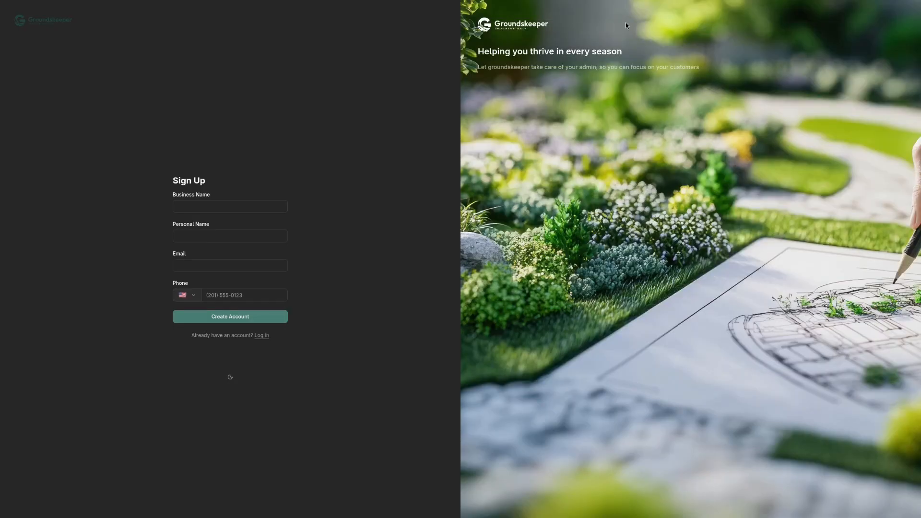